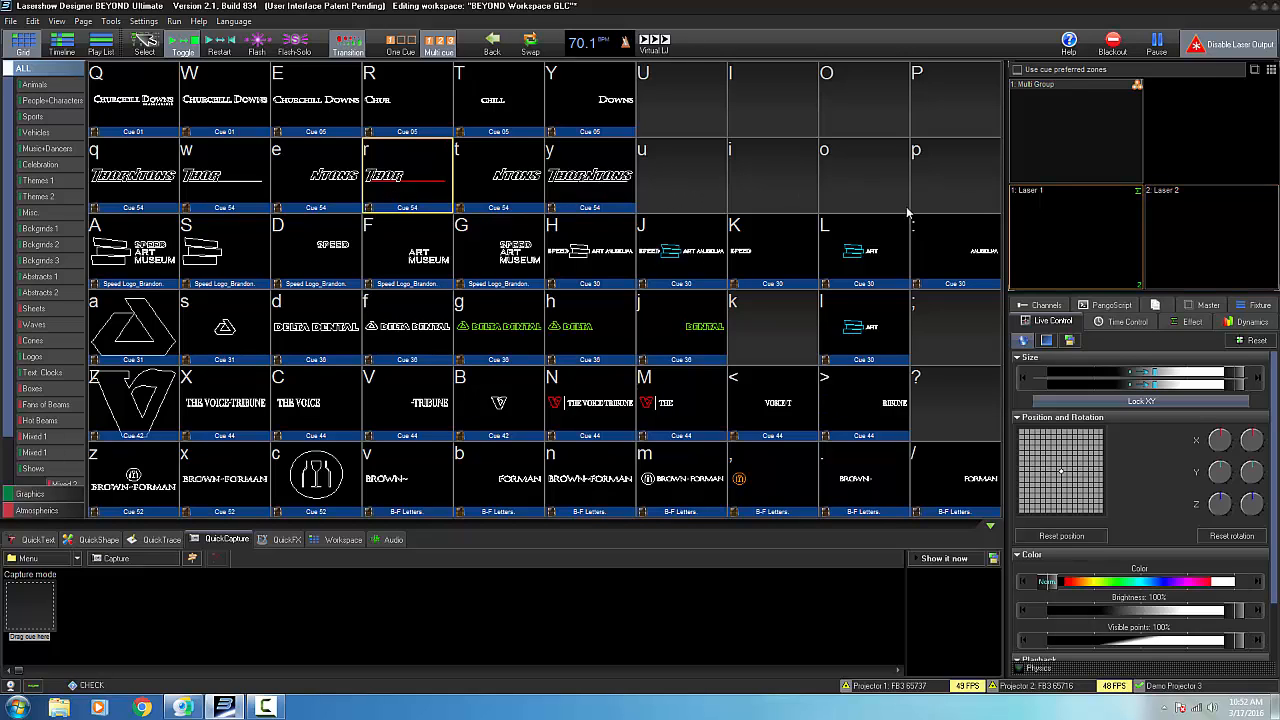
Step: Play the THOR and NTONS cues together and capture both as one combined cue in cell p
{"action": "left_click", "coordinate": [414, 181]}
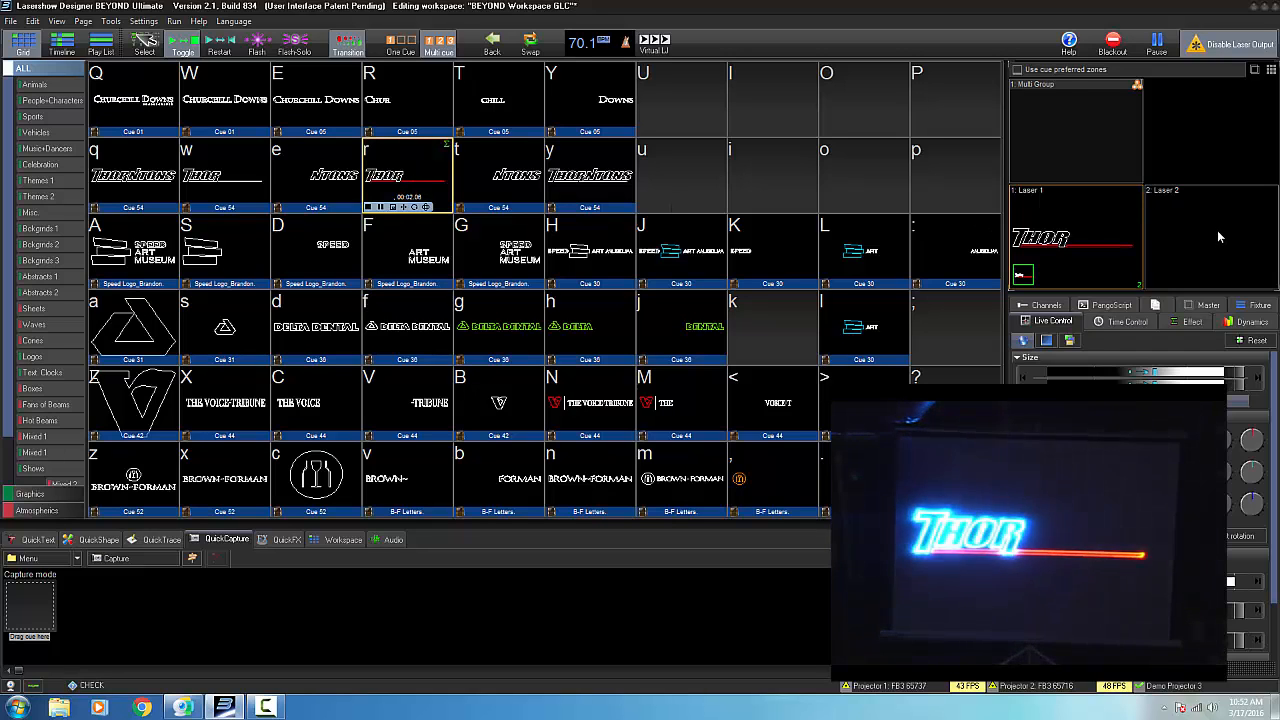
{"action": "left_click", "coordinate": [498, 175]}
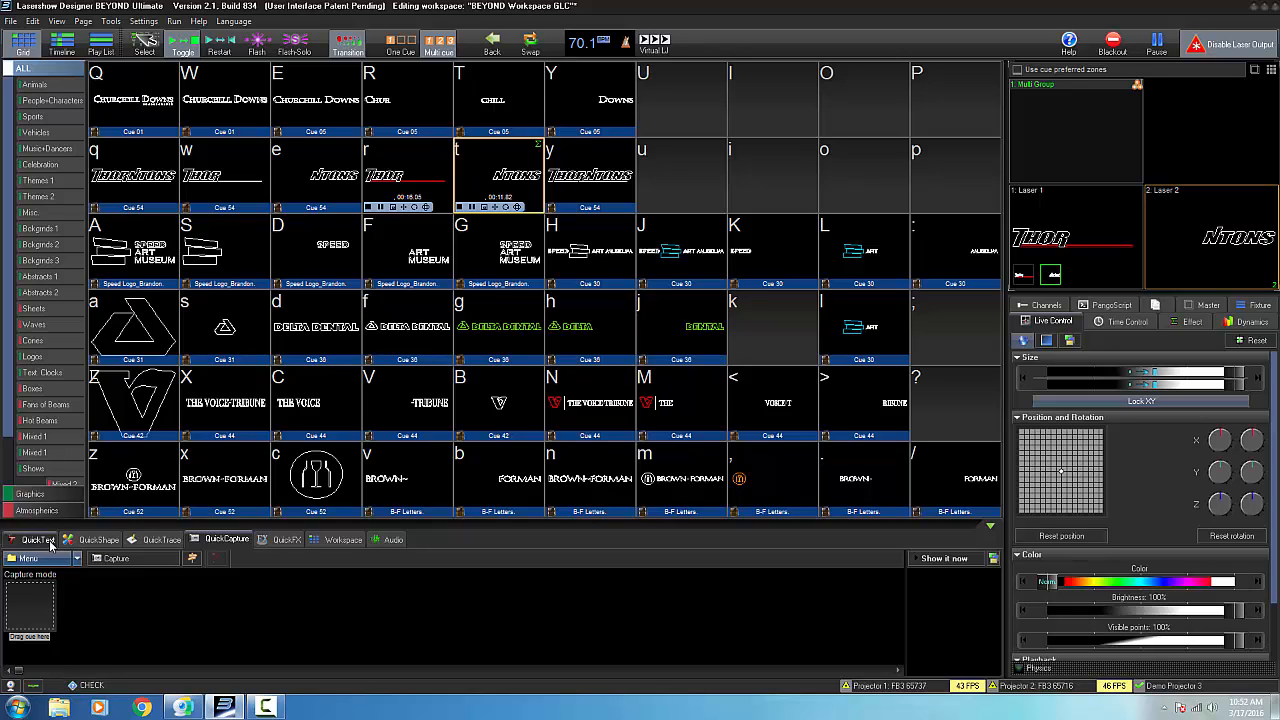
{"action": "left_click", "coordinate": [77, 561]}
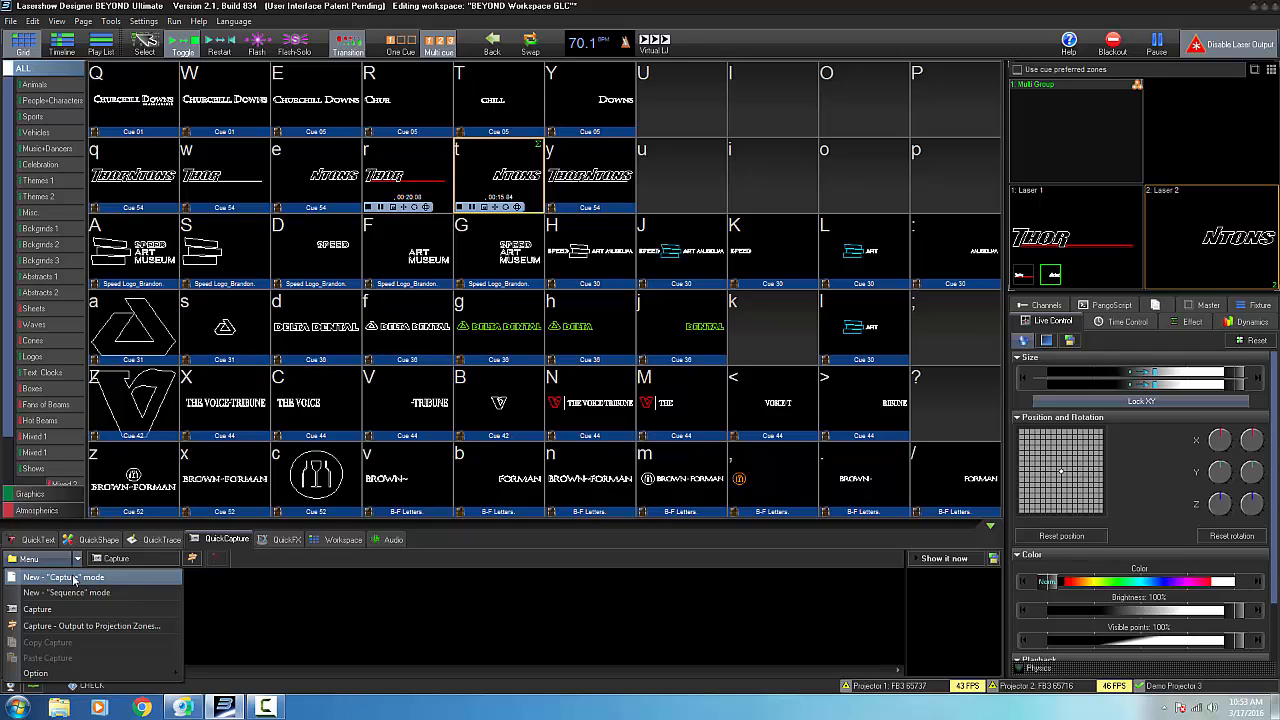
{"action": "left_click", "coordinate": [74, 578]}
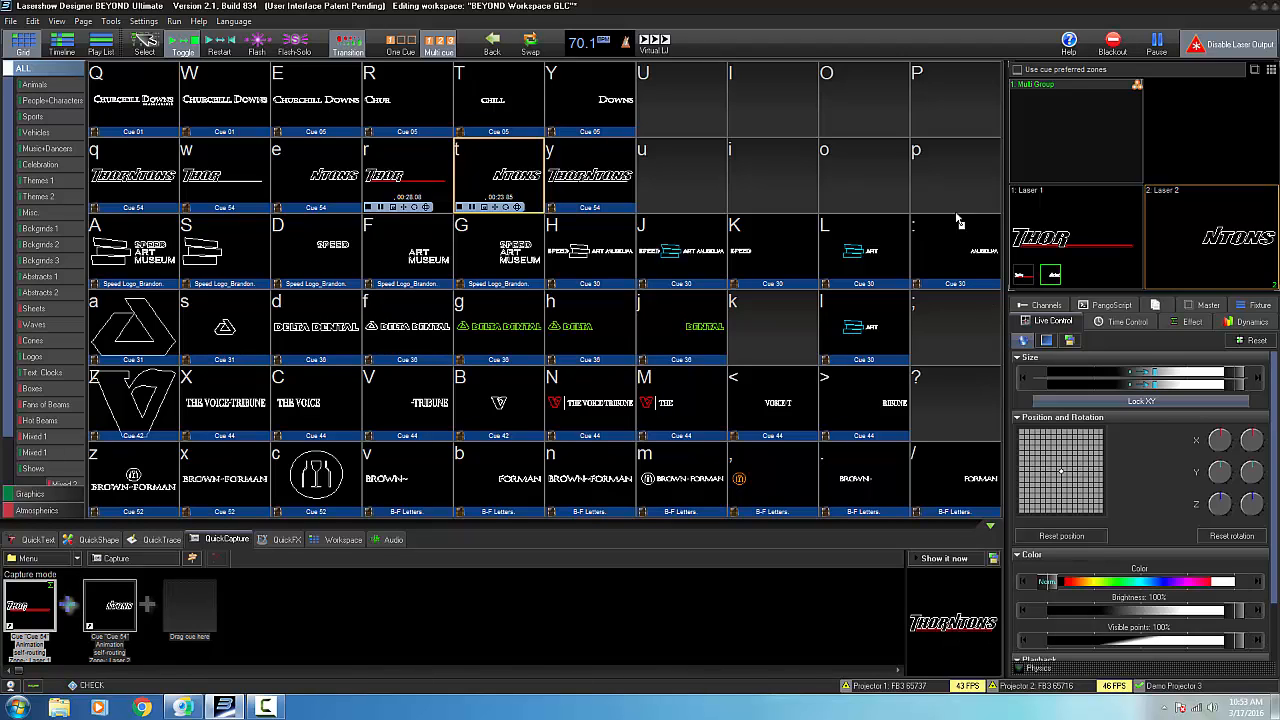
{"action": "left_click_drag", "start_coordinate": [956, 216], "coordinate": [957, 176]}
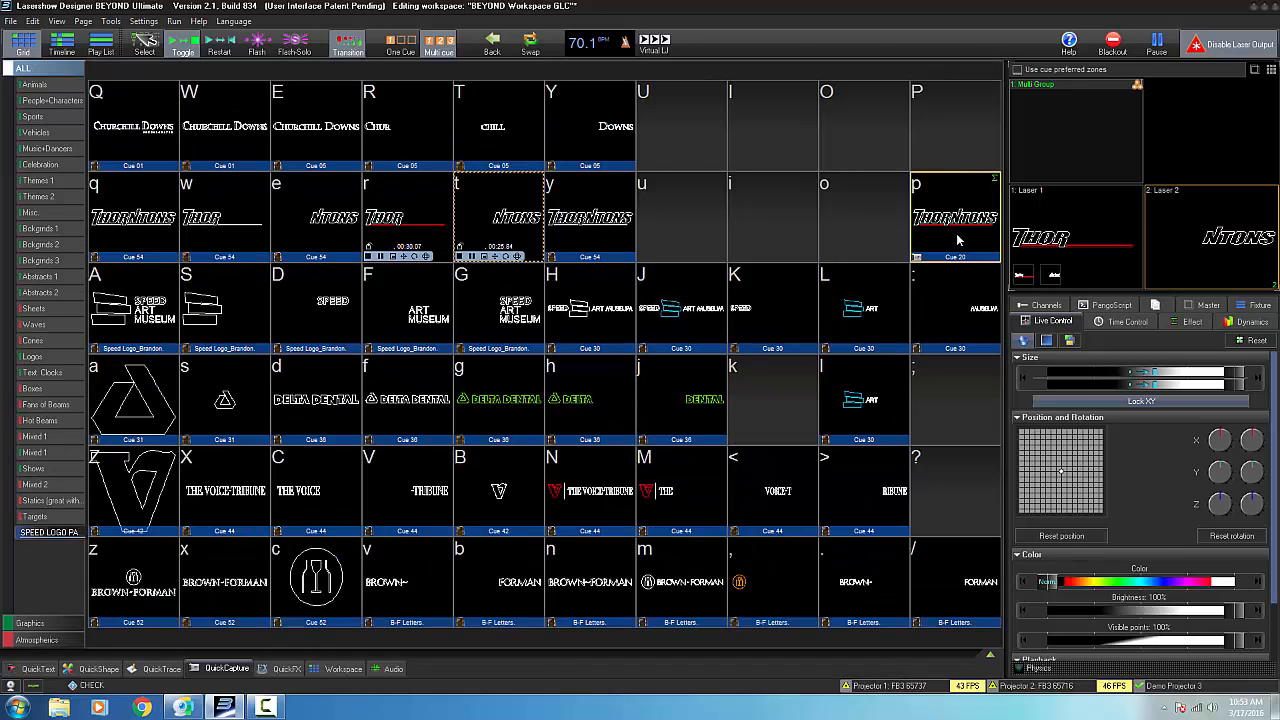
Step: Stop the THOR and NTONS source cues, and test the combined THORNTONS cue in cell p by playing and stopping it
{"action": "left_click", "coordinate": [502, 222]}
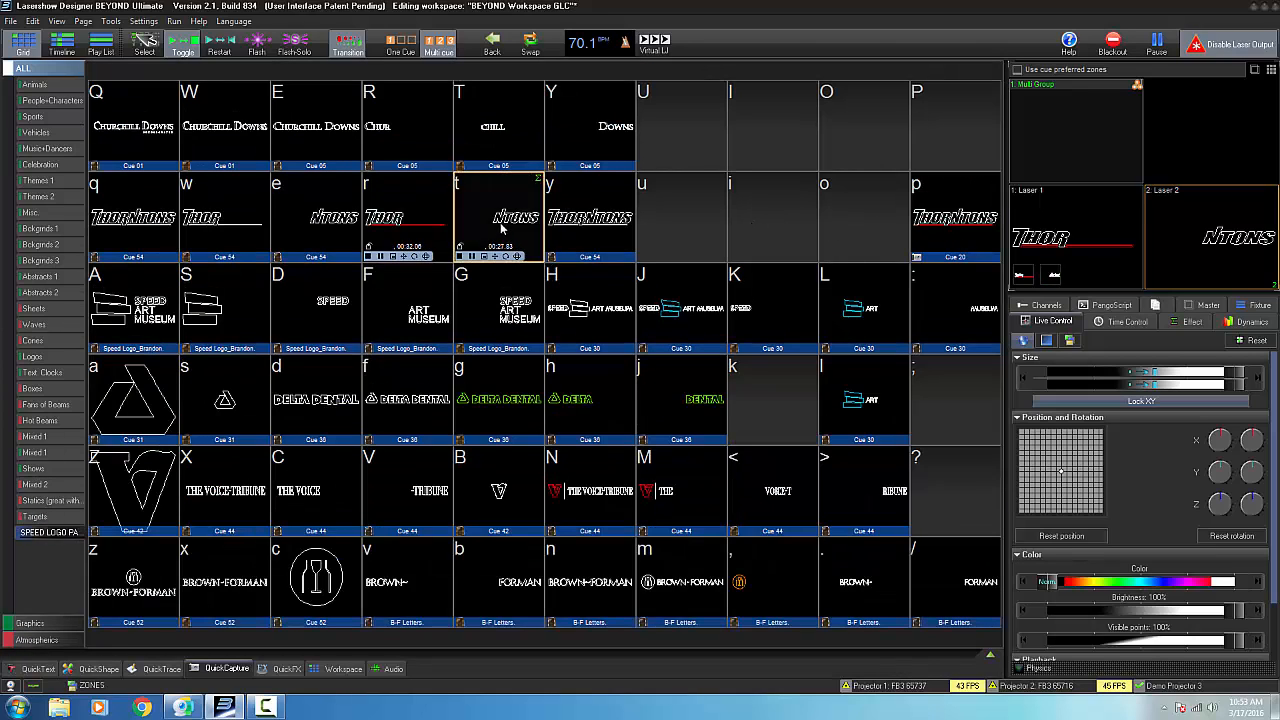
{"action": "left_click", "coordinate": [414, 216]}
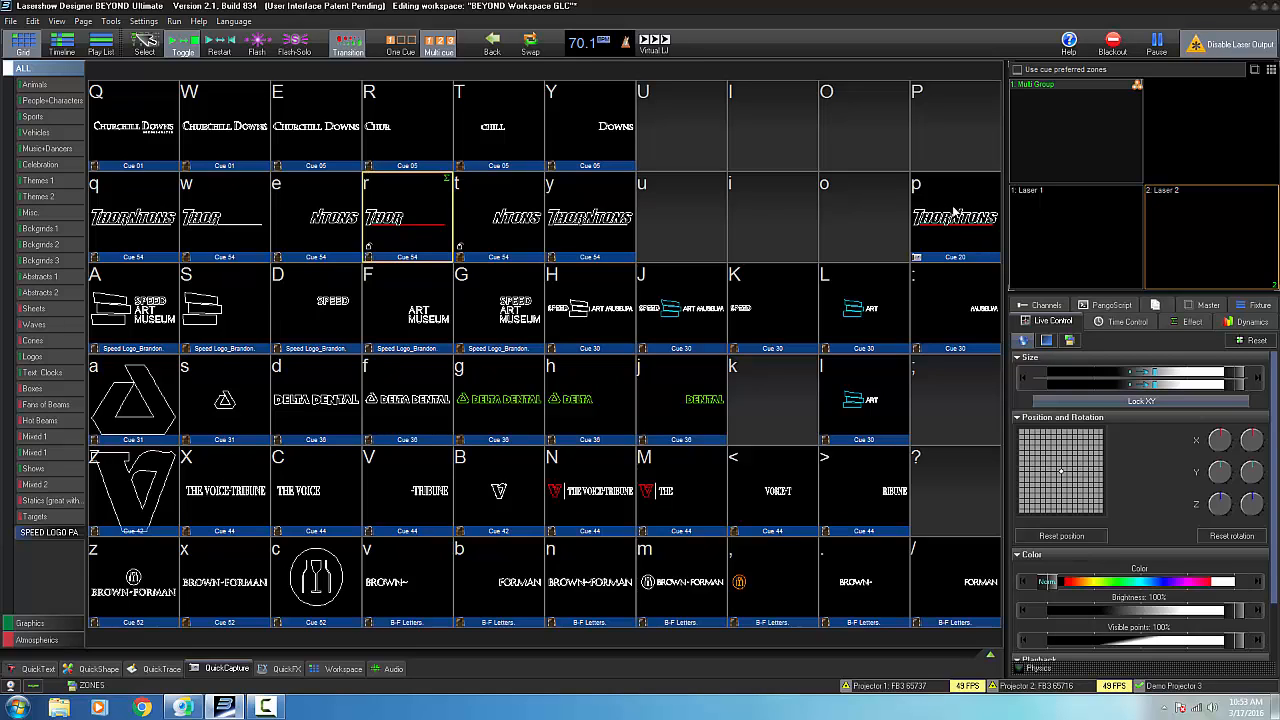
{"action": "left_click", "coordinate": [955, 215]}
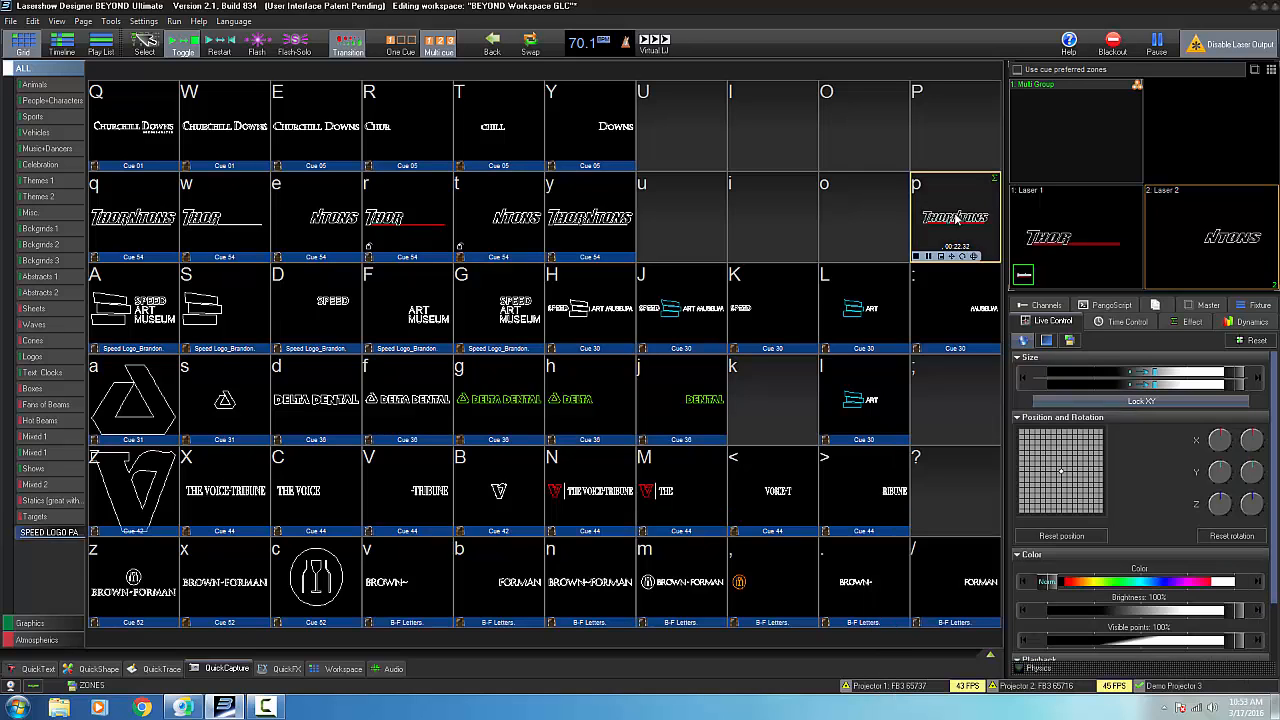
{"action": "left_click", "coordinate": [955, 218]}
Step: Show the SPEED LOGO page in an enlarged Workspace browser below the cue grid
{"action": "left_click", "coordinate": [343, 668]}
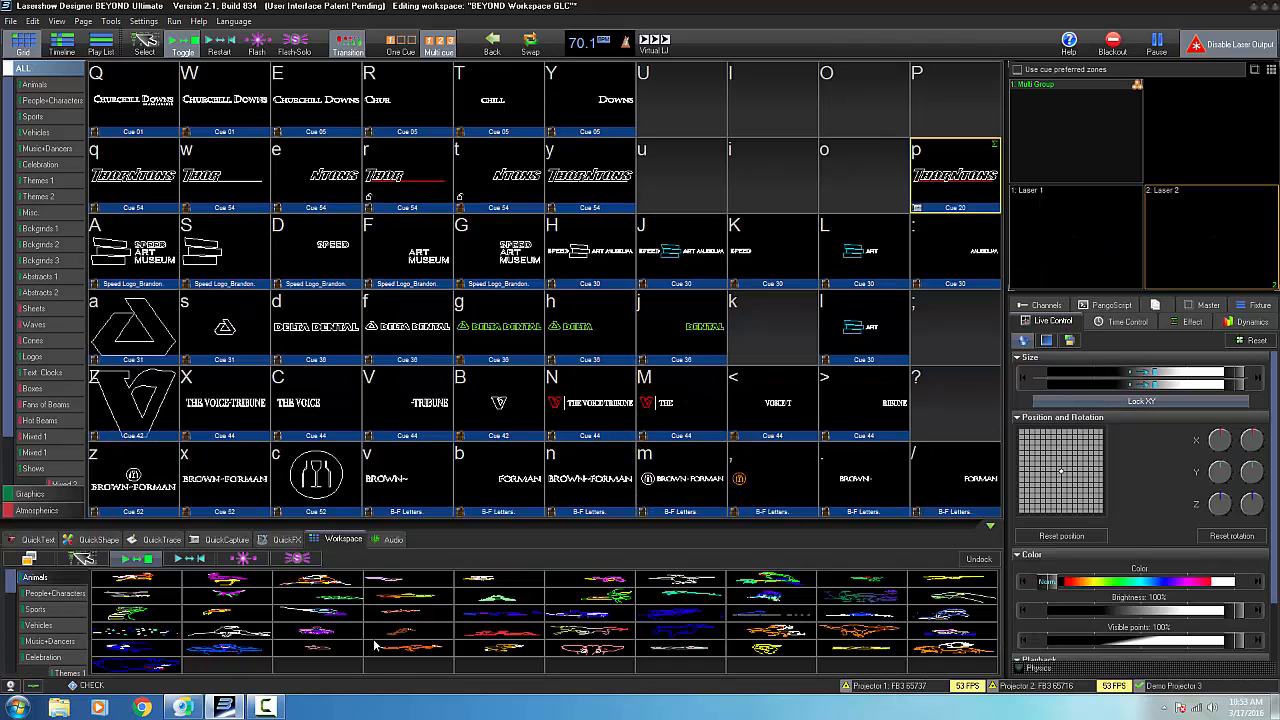
{"action": "left_click_drag", "start_coordinate": [306, 520], "coordinate": [306, 401]}
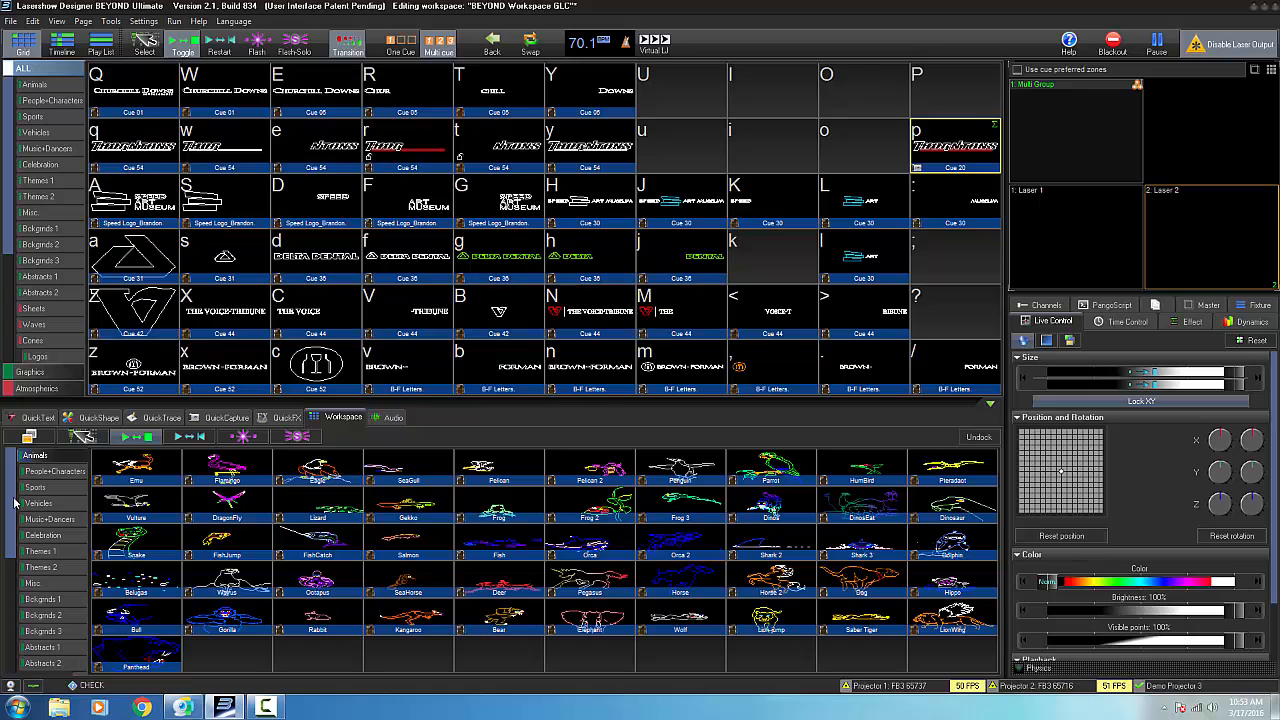
{"action": "scroll", "coordinate": [15, 503], "scroll_direction": "down", "scroll_amount": 5}
{"action": "left_click", "coordinate": [55, 665]}
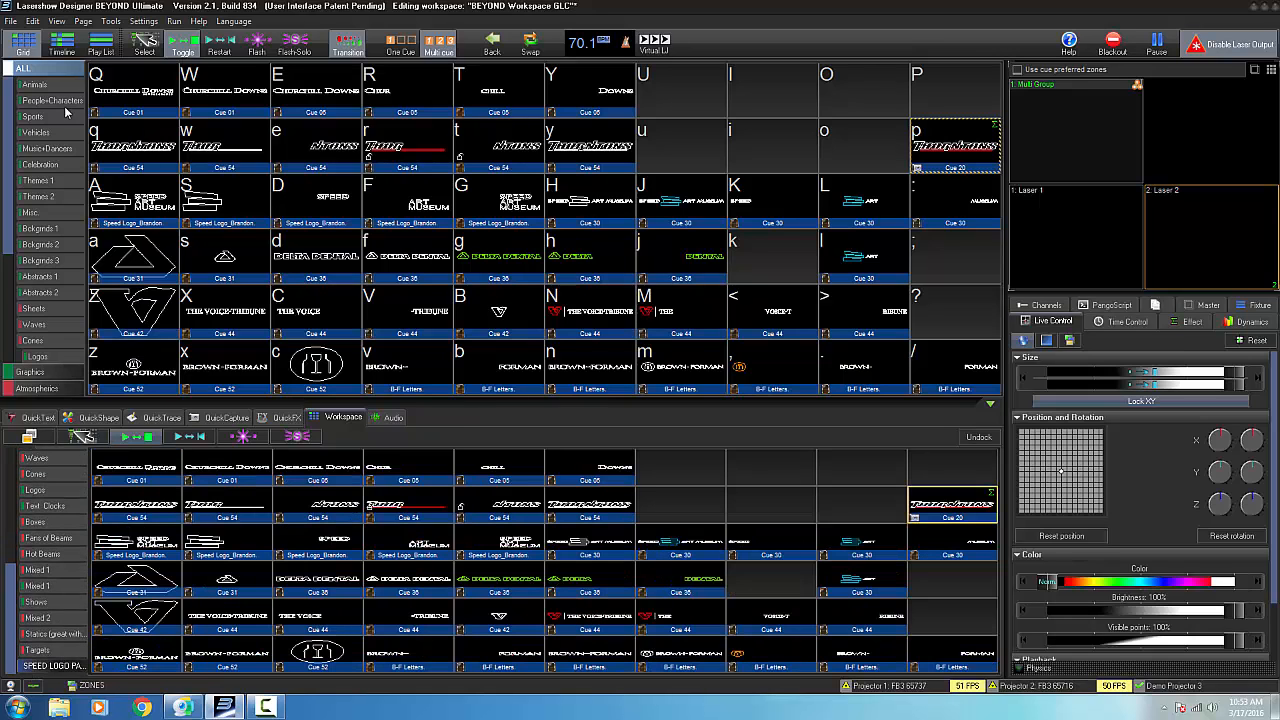
Step: Switch to timeline editing and close the WAVERLY X-MAS_2015_1.0 show to leave an empty timeline
{"action": "left_click", "coordinate": [60, 43]}
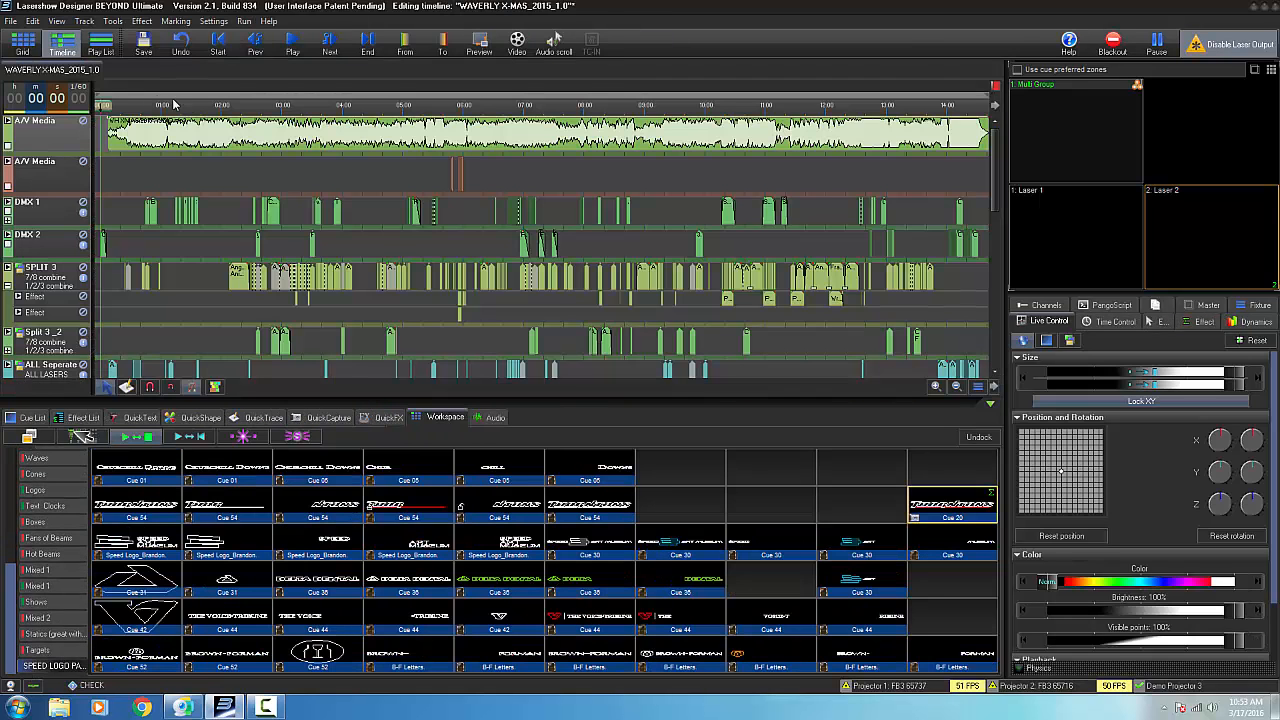
{"action": "left_click", "coordinate": [13, 24]}
{"action": "left_click", "coordinate": [40, 324]}
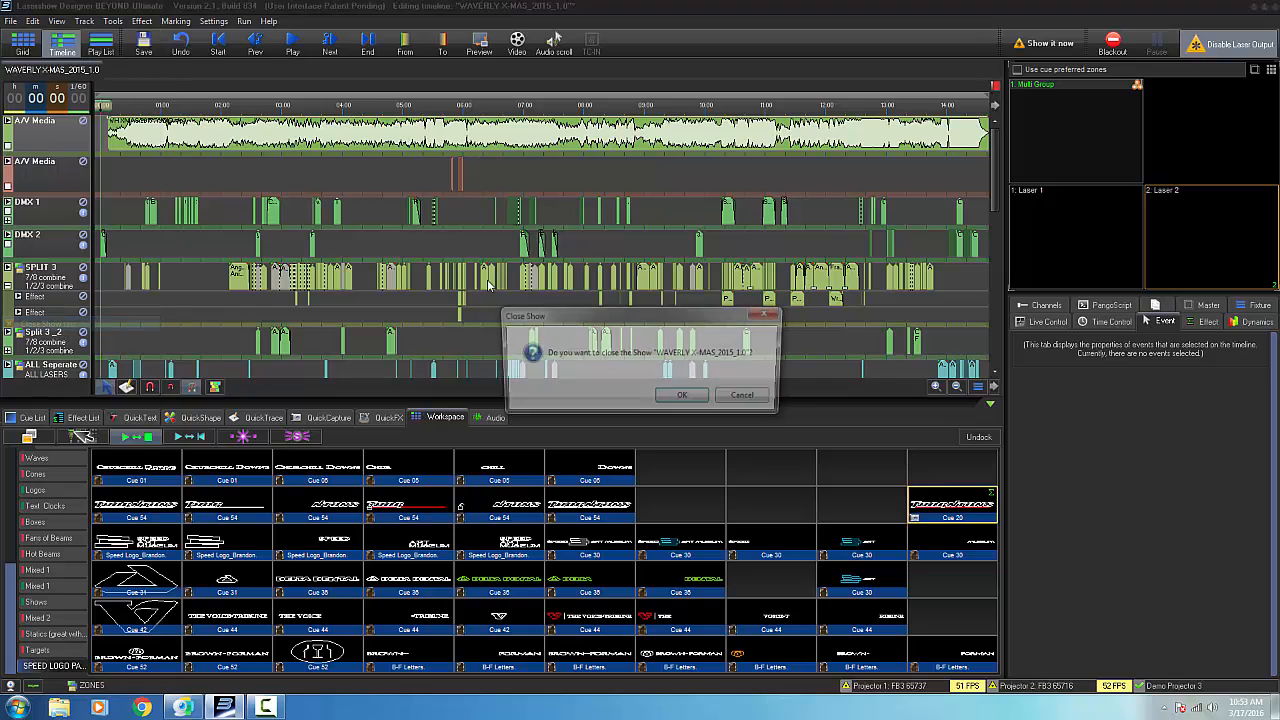
{"action": "left_click", "coordinate": [685, 398]}
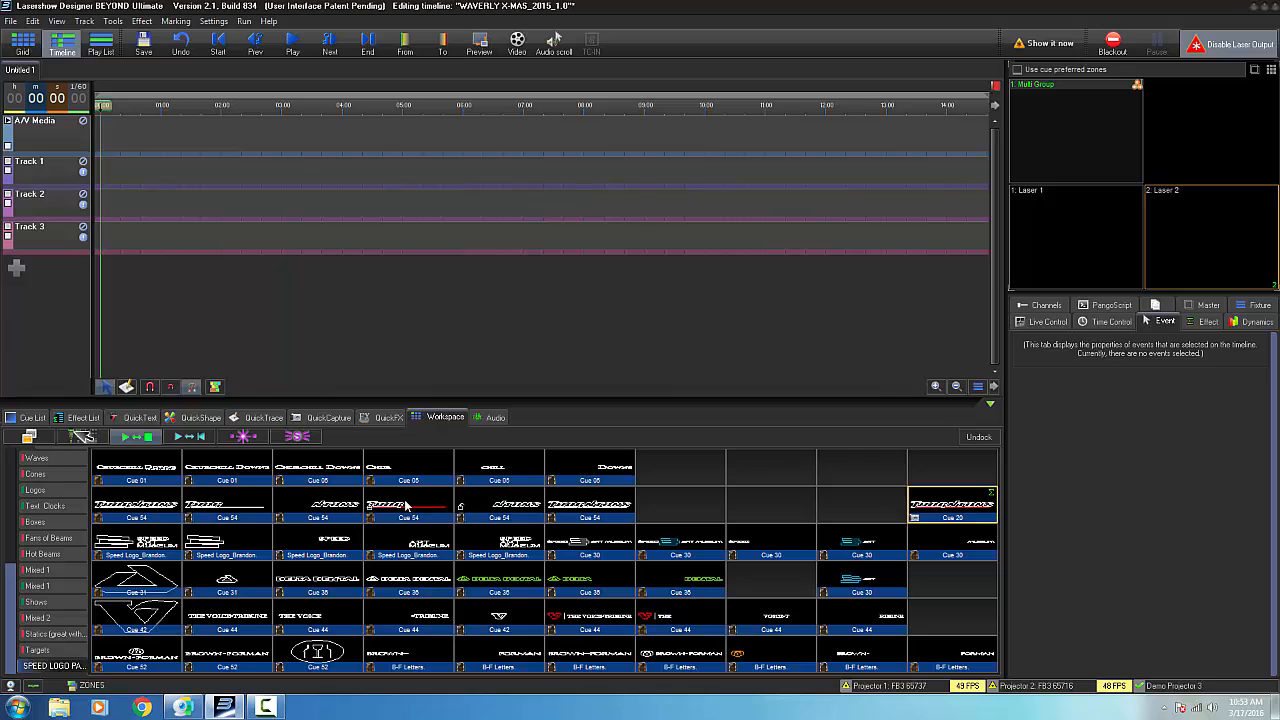
Step: Delete the captured THORNTONS cue from the last cell of the second row
{"action": "right_click", "coordinate": [952, 506]}
{"action": "left_click", "coordinate": [988, 578]}
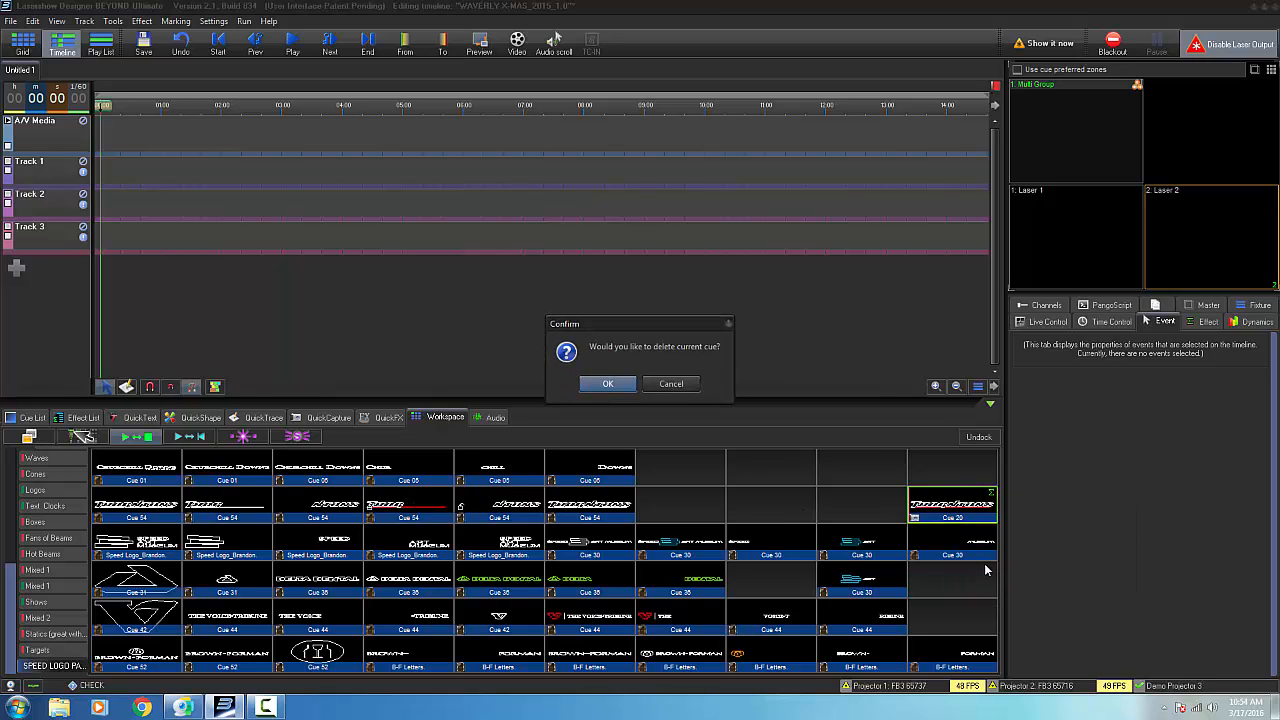
{"action": "left_click", "coordinate": [598, 381]}
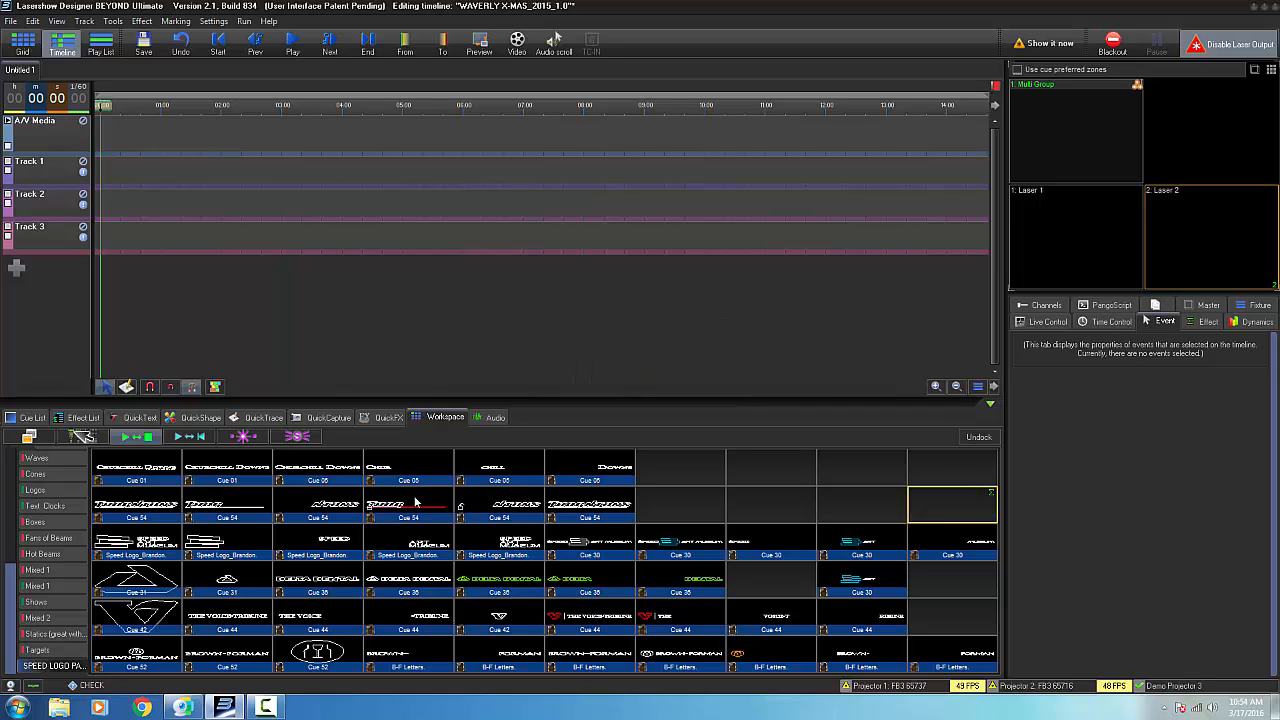
Step: Place the THOR cue at the start of Track 1 and the NTONS cue on Track 2, trimmed to end with Track 1's event
{"action": "left_click_drag", "start_coordinate": [421, 505], "coordinate": [205, 205]}
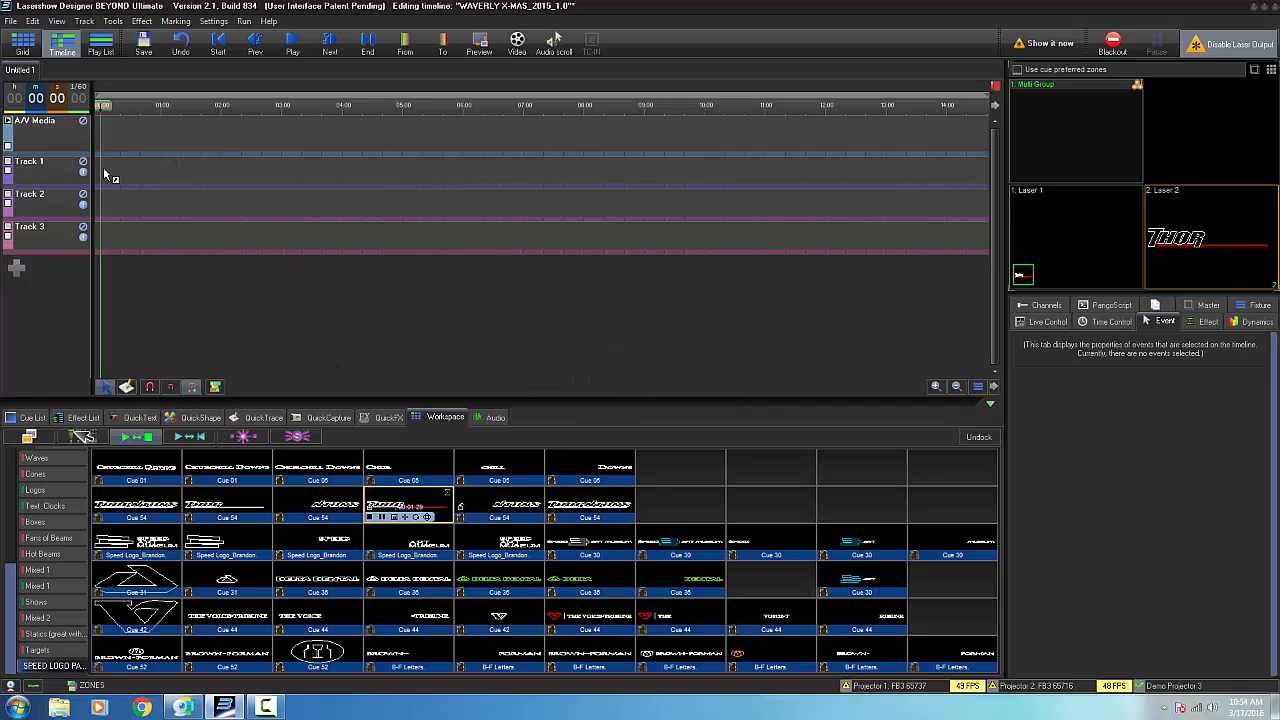
{"action": "left_click_drag", "start_coordinate": [105, 175], "coordinate": [108, 174]}
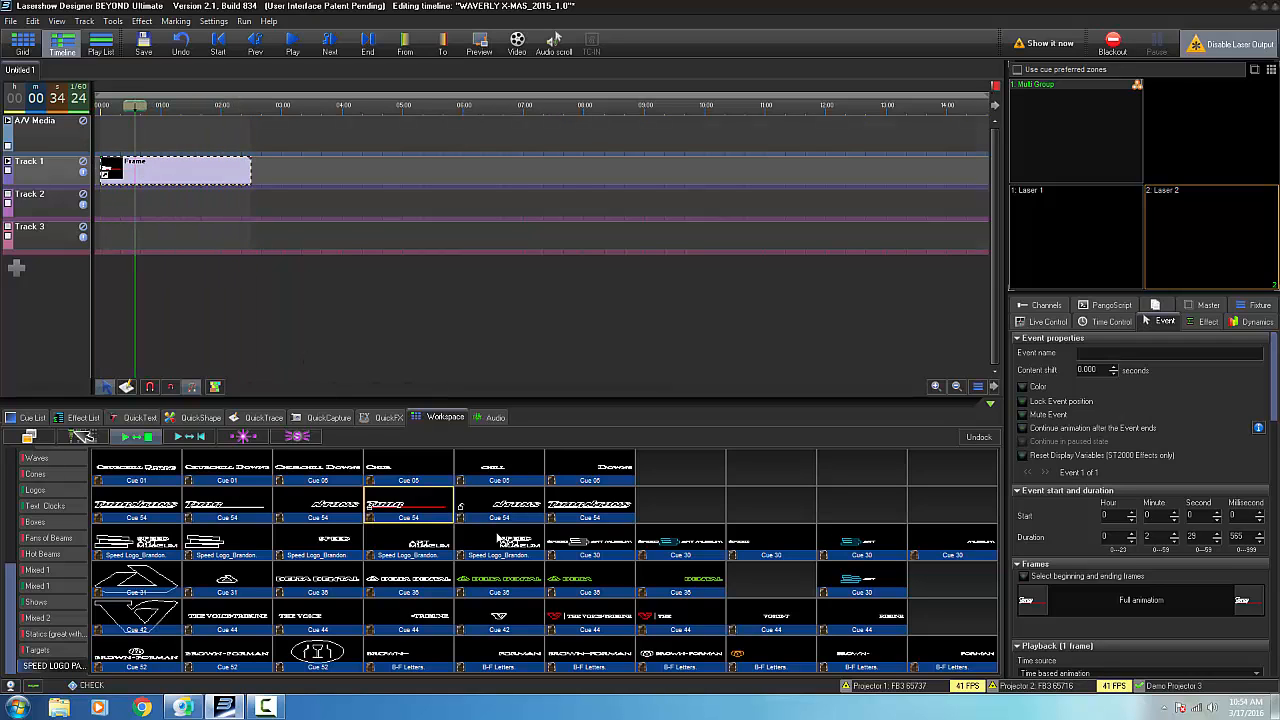
{"action": "left_click_drag", "start_coordinate": [517, 509], "coordinate": [117, 198]}
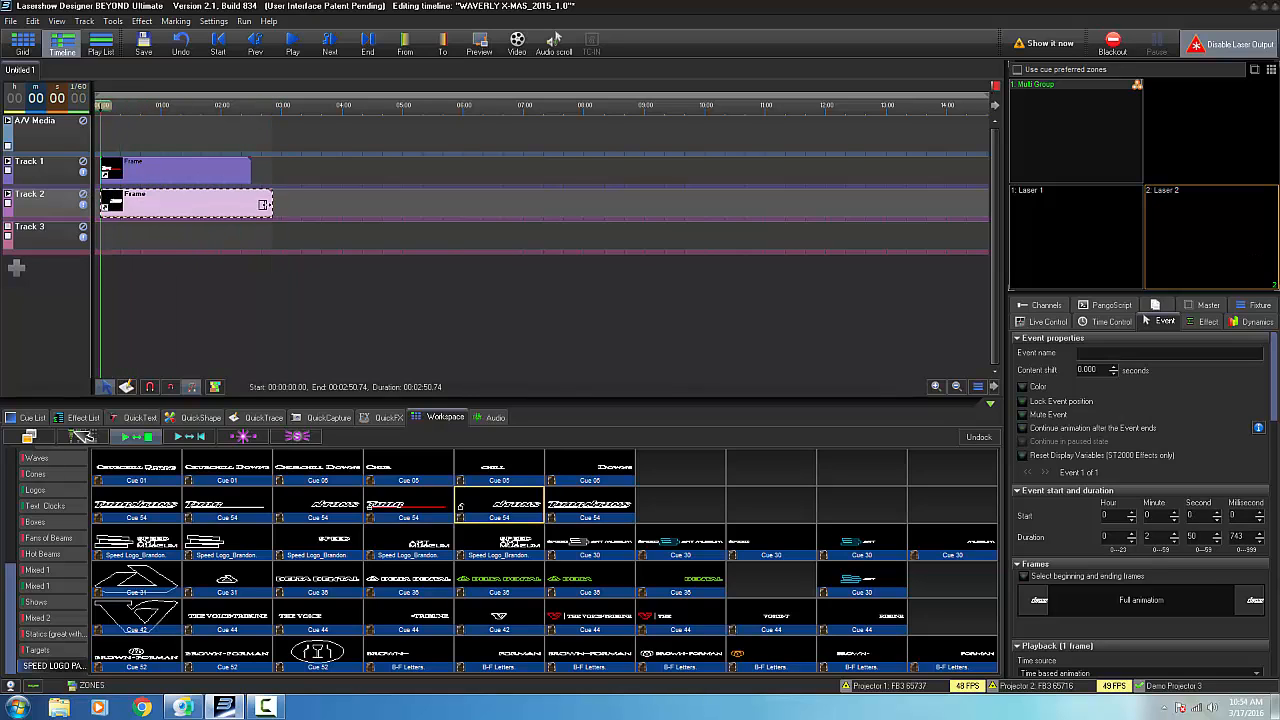
{"action": "left_click_drag", "start_coordinate": [270, 203], "coordinate": [250, 203]}
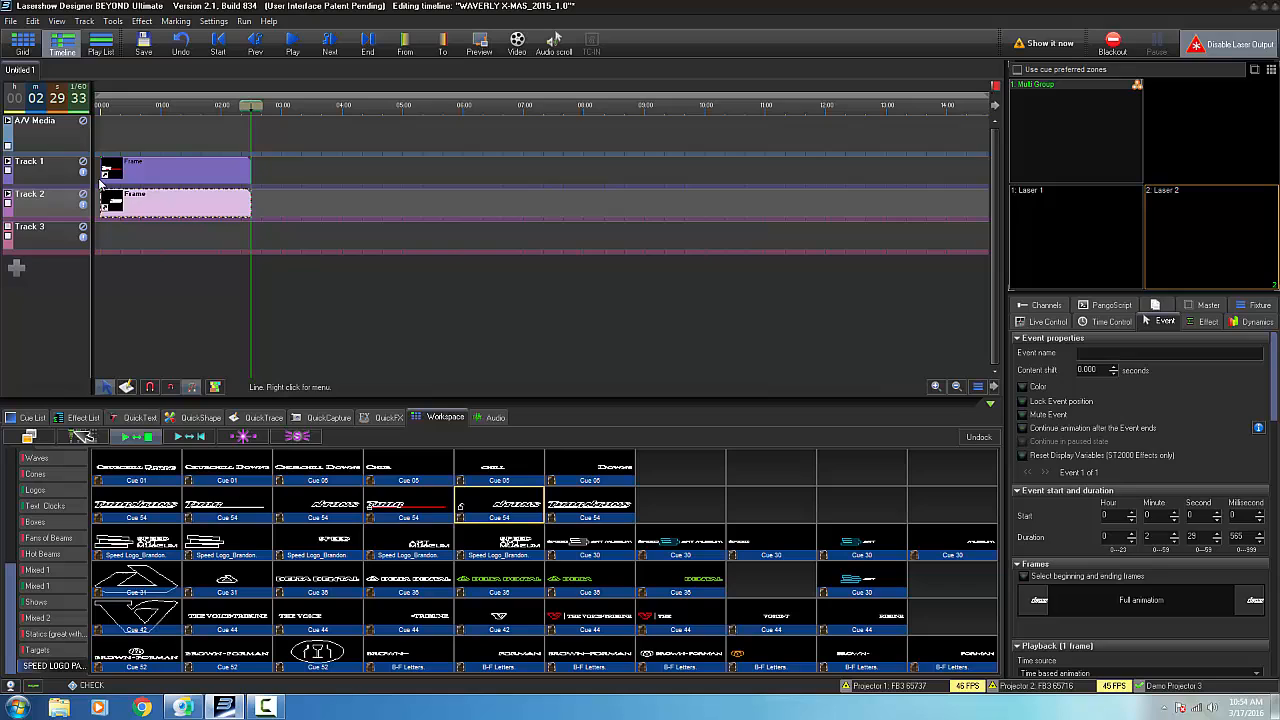
Step: Route all events of Track 1 to the Laser 1 projection zone
{"action": "right_click", "coordinate": [46, 177]}
{"action": "left_click", "coordinate": [160, 297]}
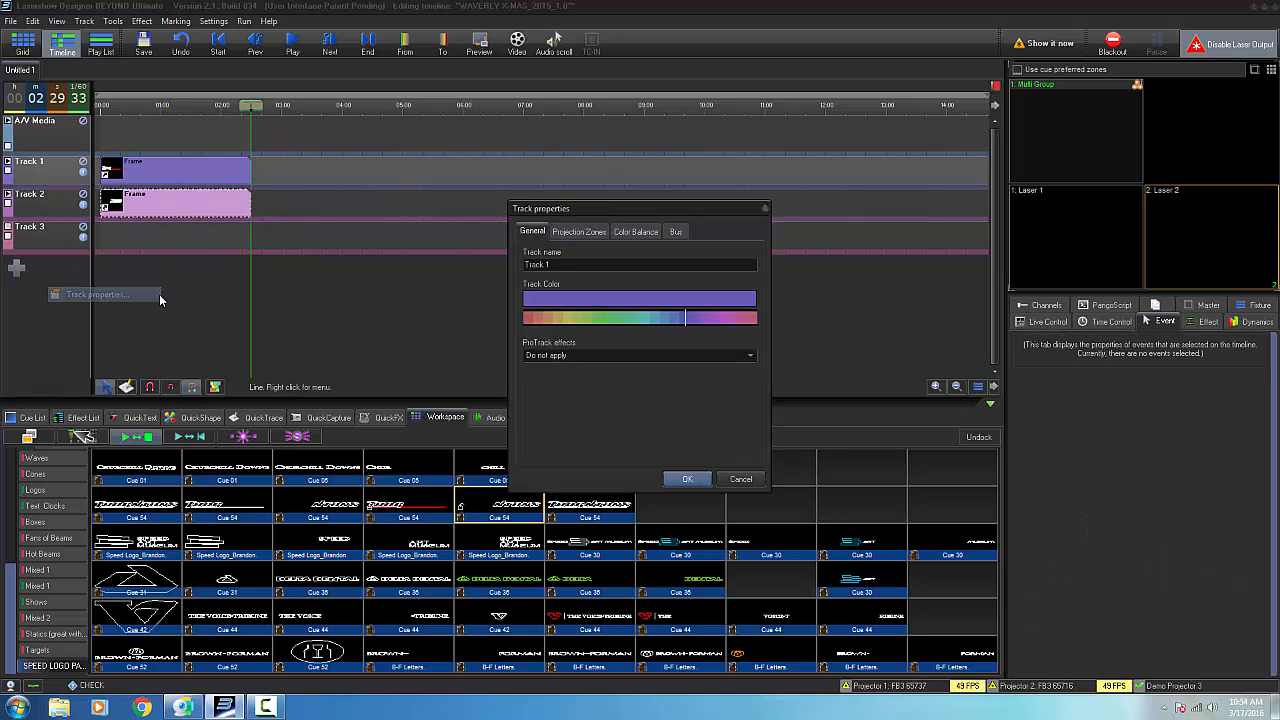
{"action": "left_click", "coordinate": [579, 231]}
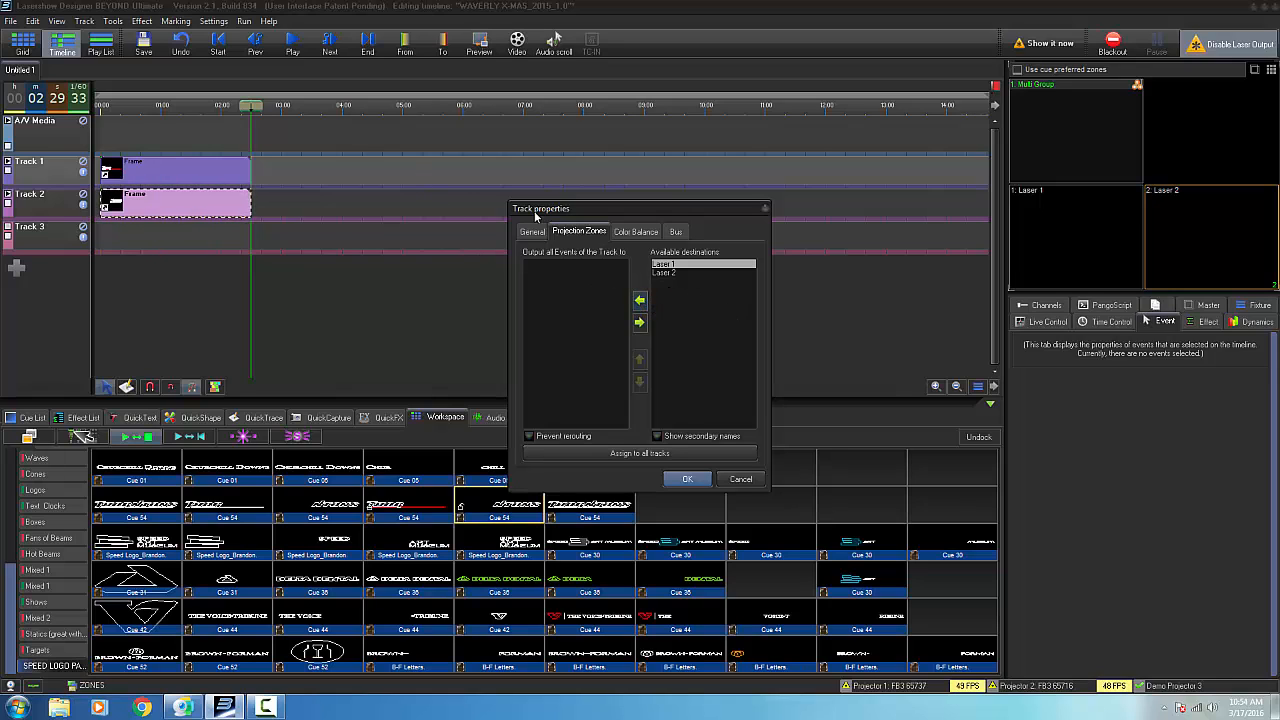
{"action": "left_click", "coordinate": [640, 300]}
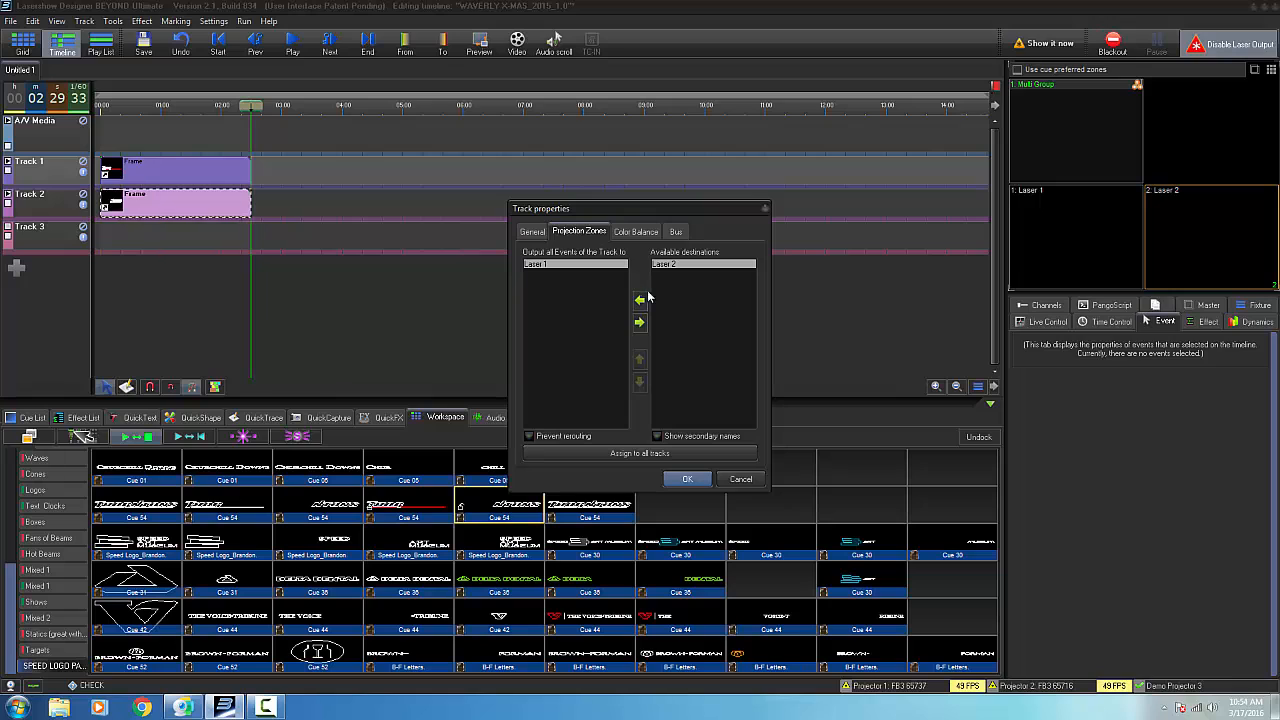
{"action": "left_click", "coordinate": [687, 479]}
Step: Route all events of Track 2 to the Laser 2 projection zone
{"action": "right_click", "coordinate": [55, 214]}
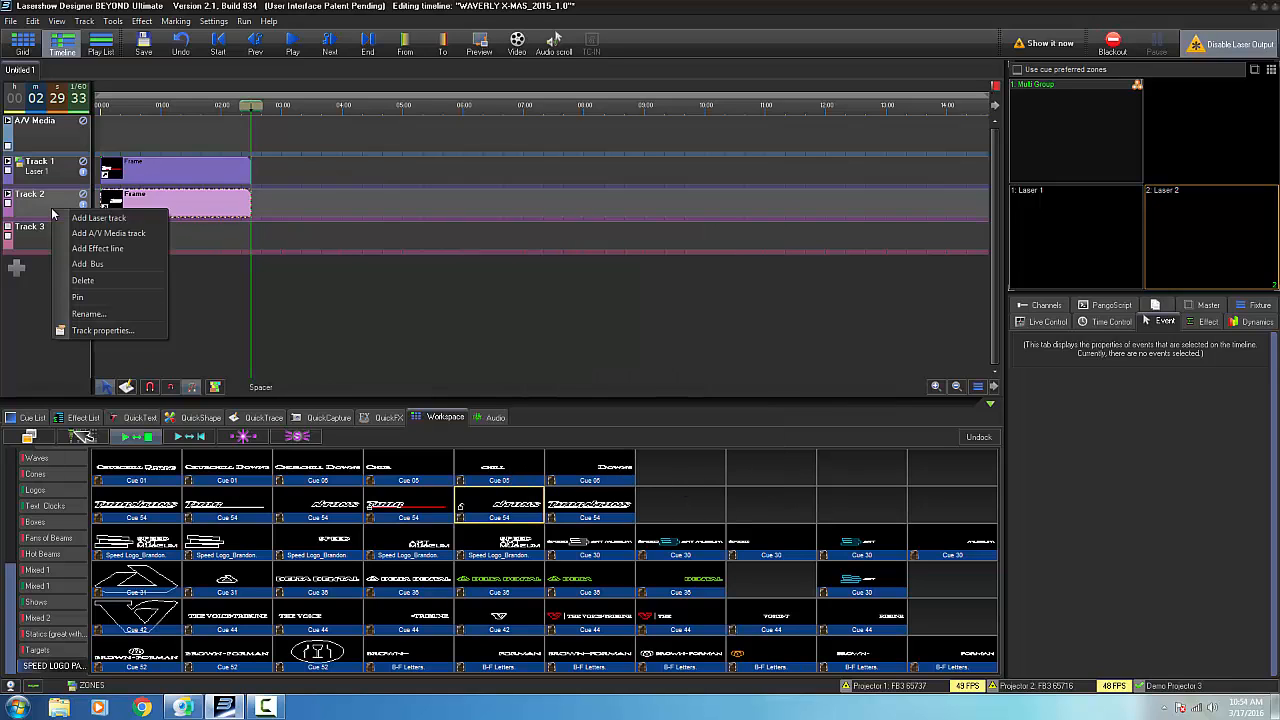
{"action": "left_click", "coordinate": [102, 330]}
{"action": "left_click", "coordinate": [585, 233]}
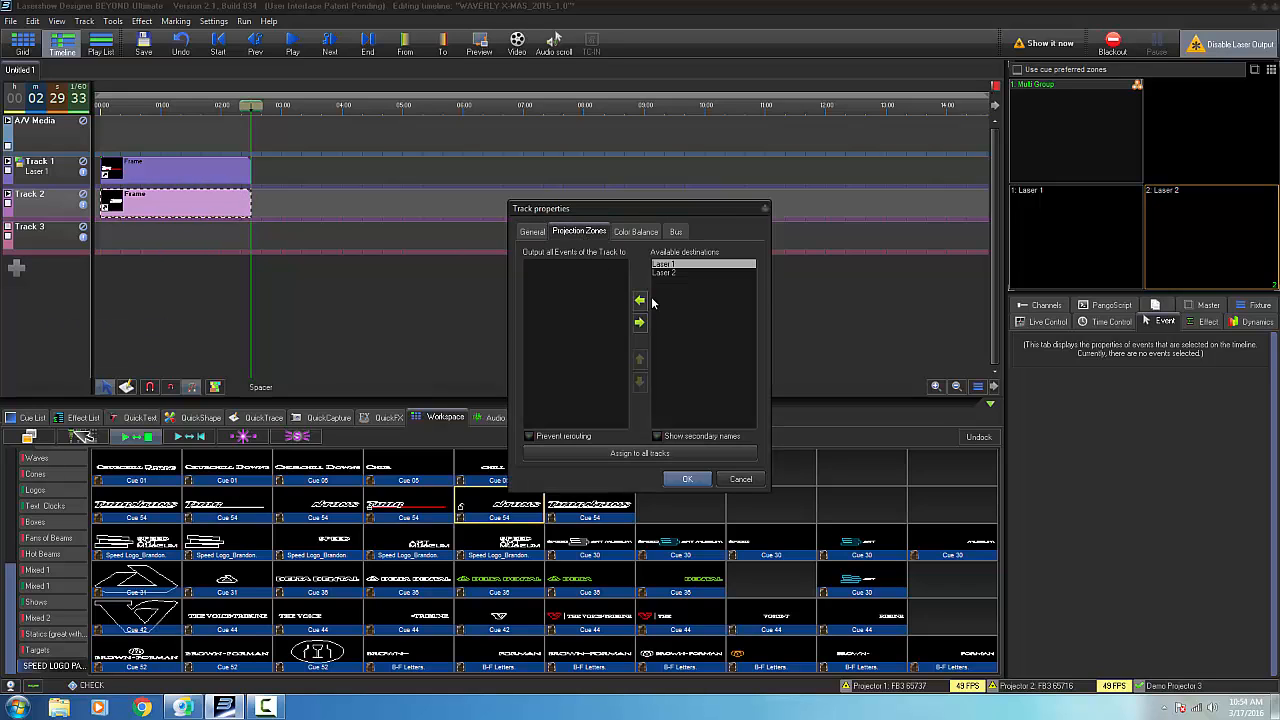
{"action": "left_click", "coordinate": [663, 272]}
{"action": "left_click", "coordinate": [640, 304]}
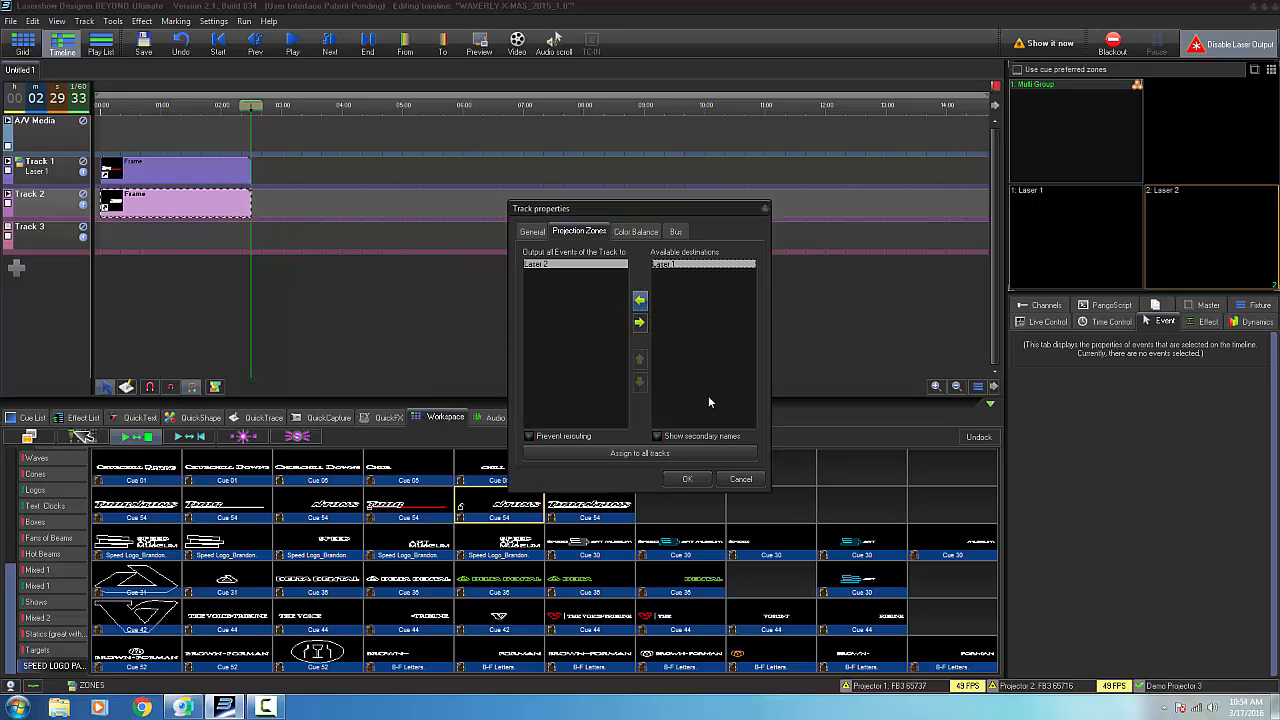
{"action": "left_click", "coordinate": [687, 479]}
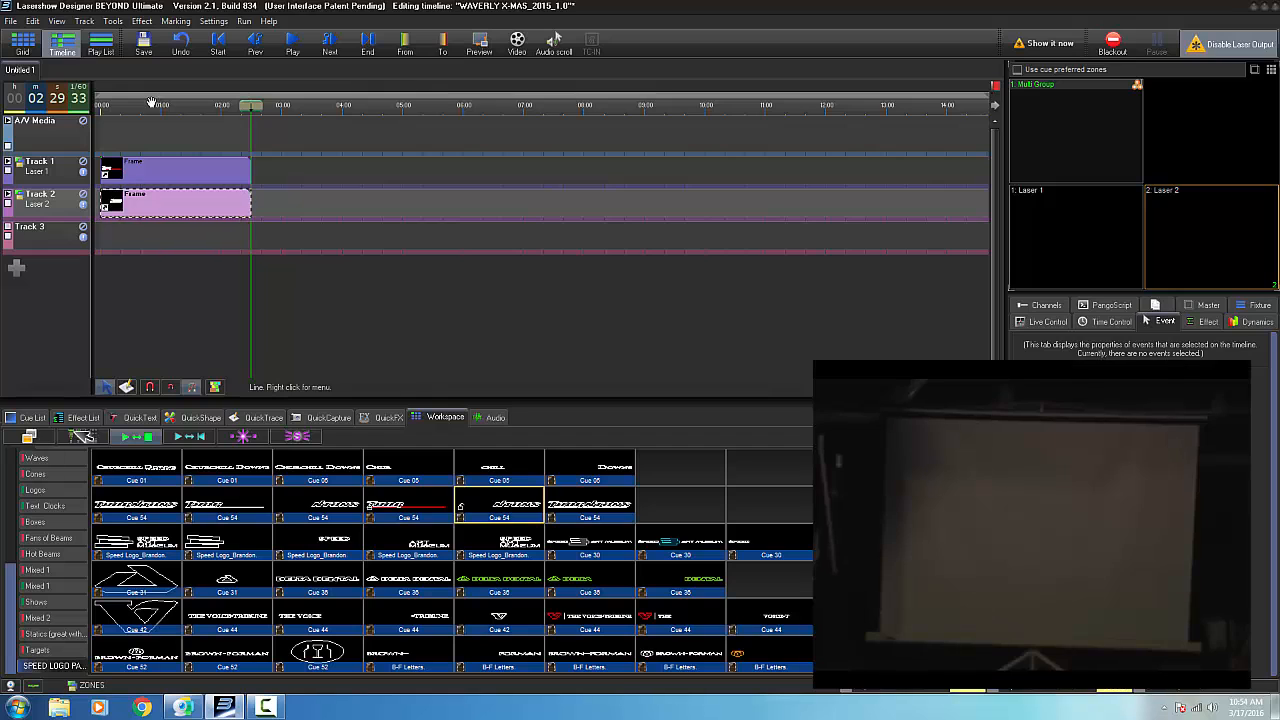
Step: Enable the show output, play the timeline from the start, and return the playhead to zero after pausing
{"action": "left_click", "coordinate": [103, 105]}
{"action": "left_click_drag", "start_coordinate": [78, 92], "coordinate": [76, 92]}
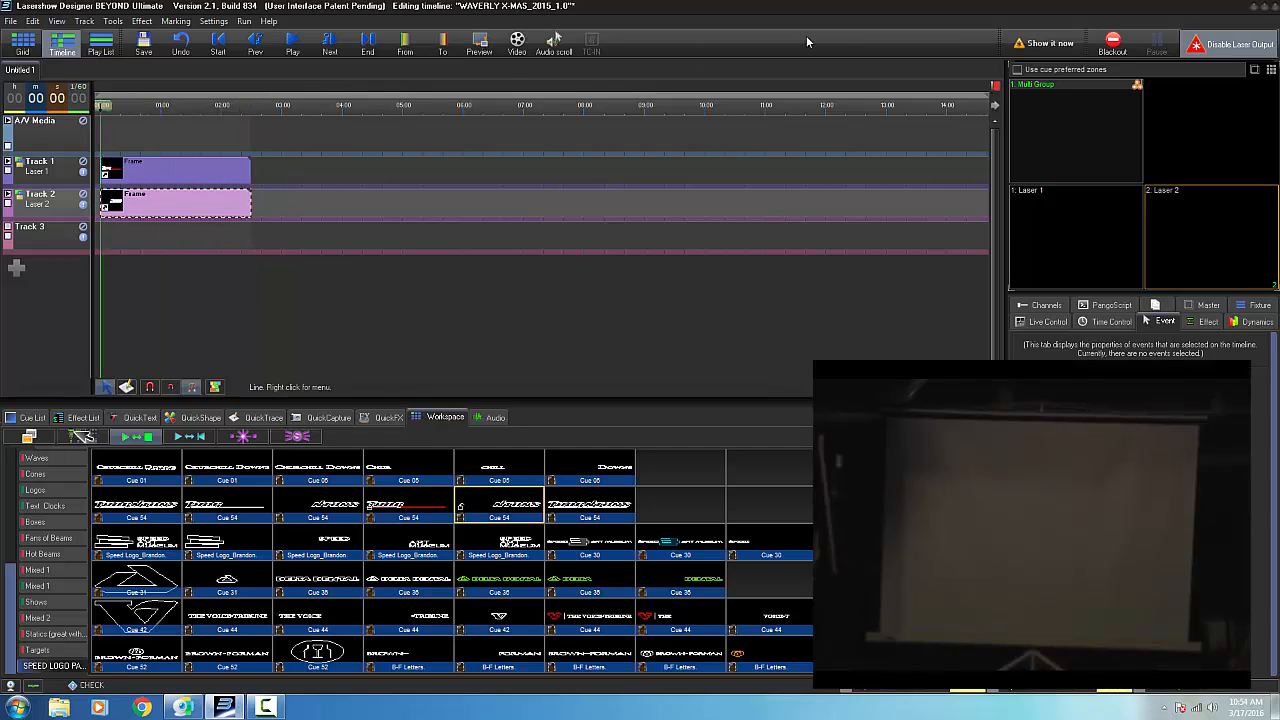
{"action": "left_click", "coordinate": [1048, 44]}
{"action": "left_click", "coordinate": [292, 44]}
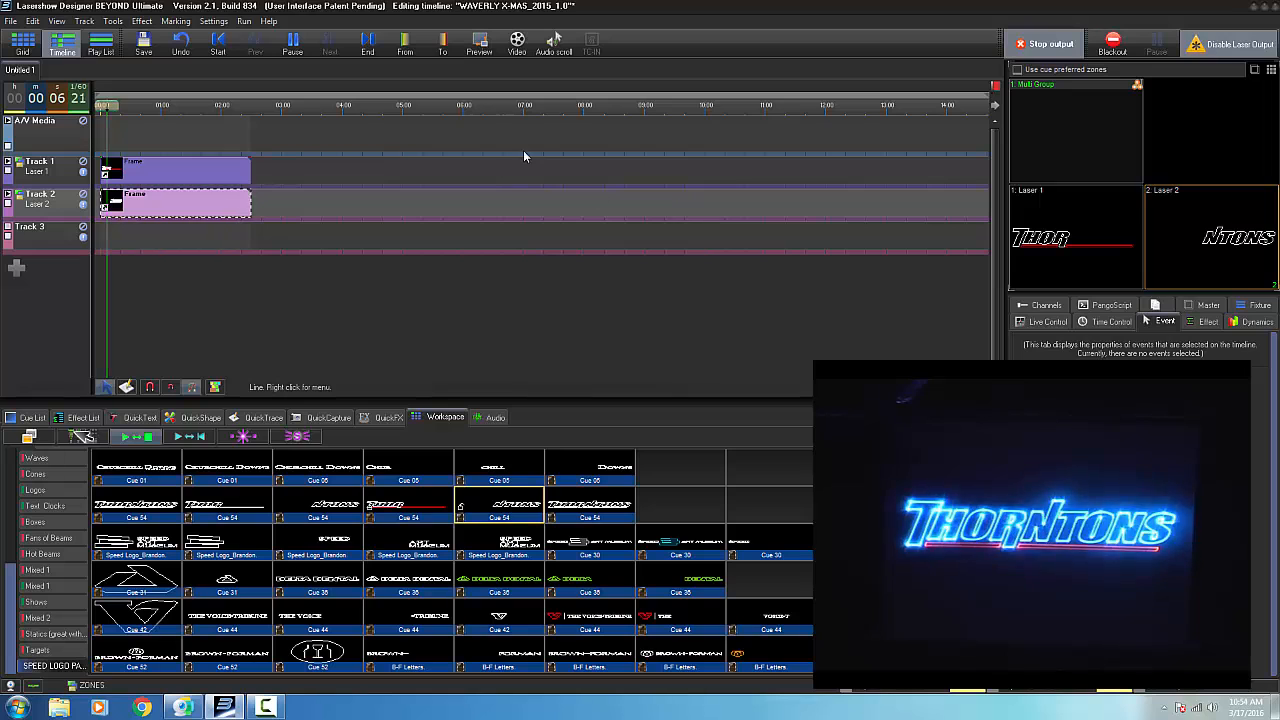
{"action": "key", "text": "space"}
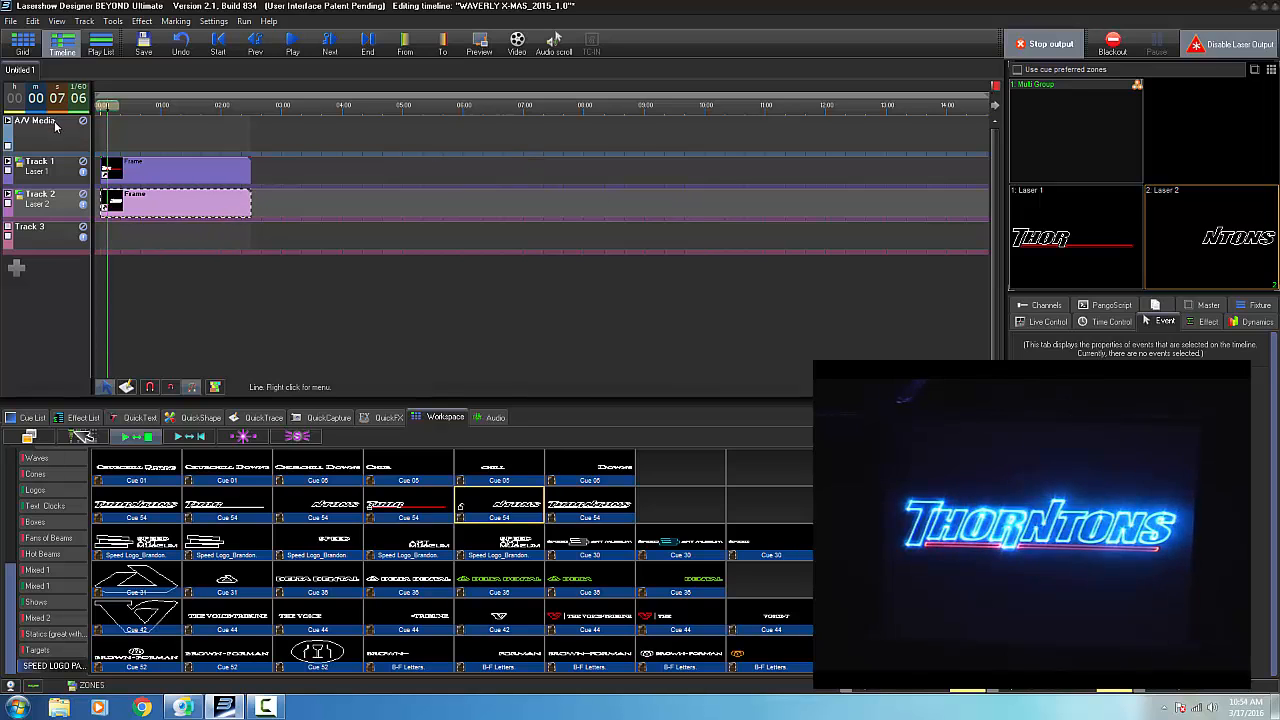
{"action": "left_click_drag", "start_coordinate": [109, 102], "coordinate": [99, 106]}
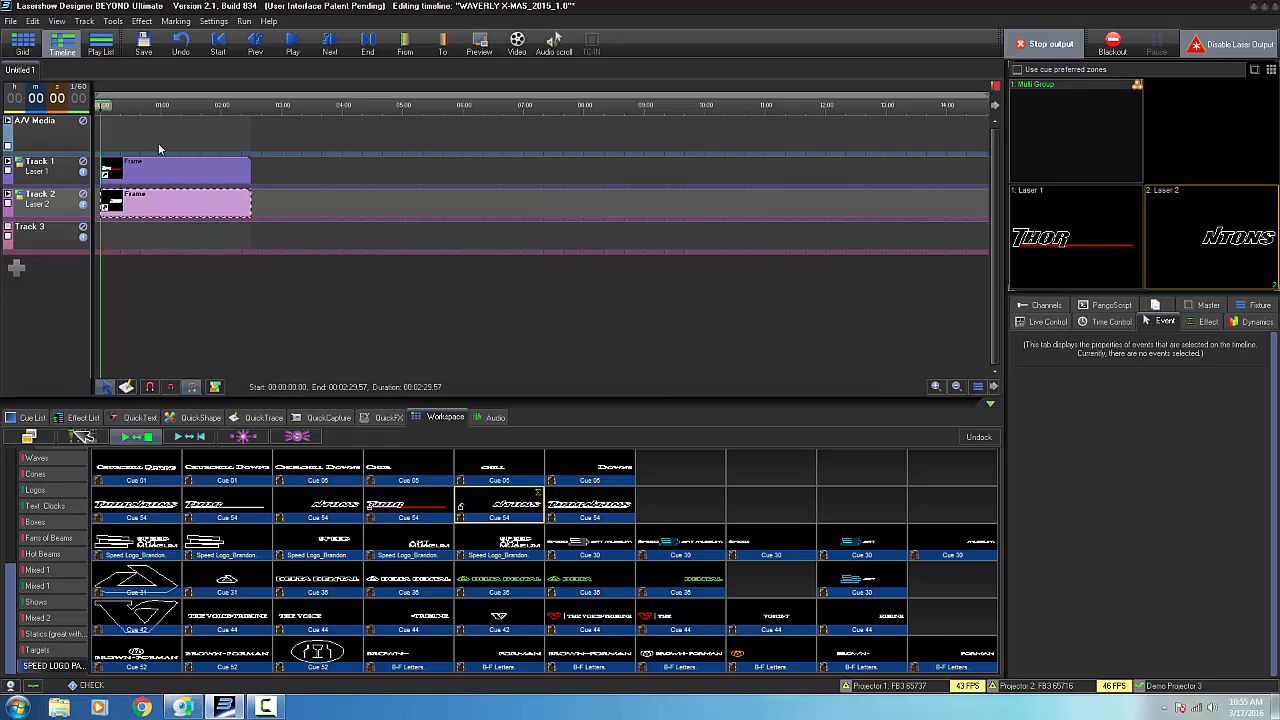
Step: Expand Track 1 and Track 2 to show the size, rotation, position and color parameters of their events
{"action": "left_click", "coordinate": [10, 170]}
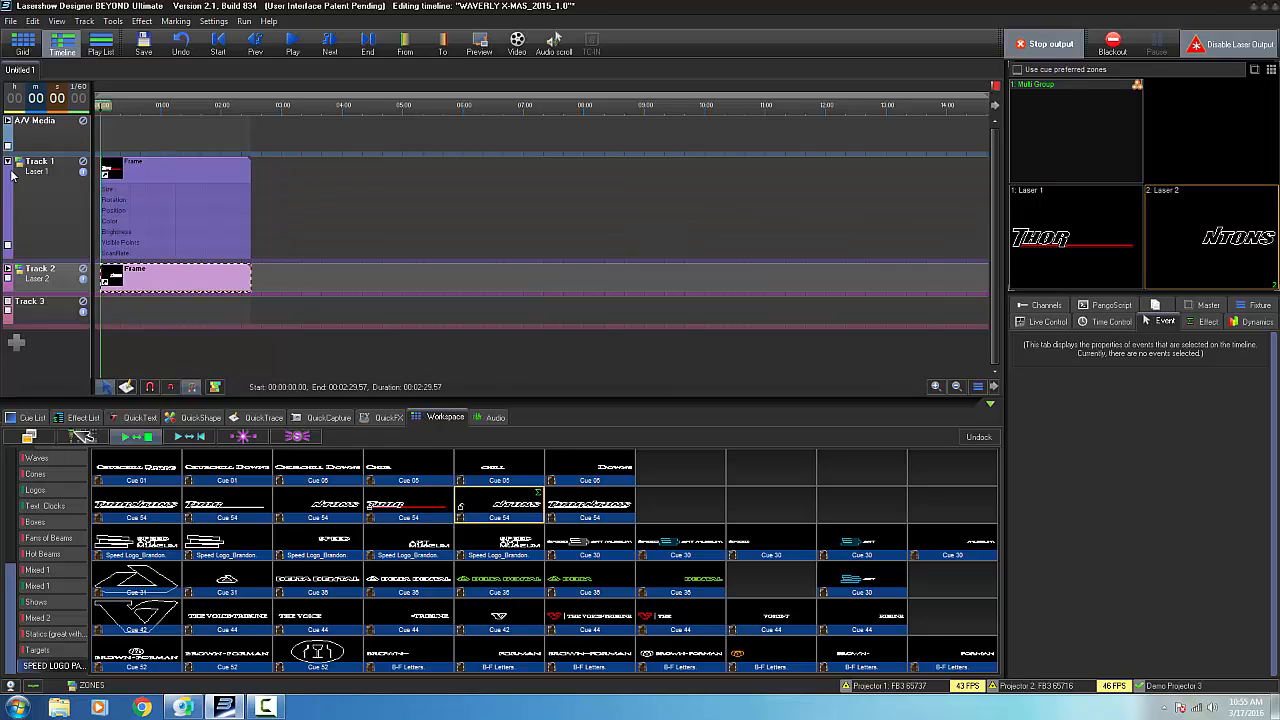
{"action": "left_click", "coordinate": [8, 270]}
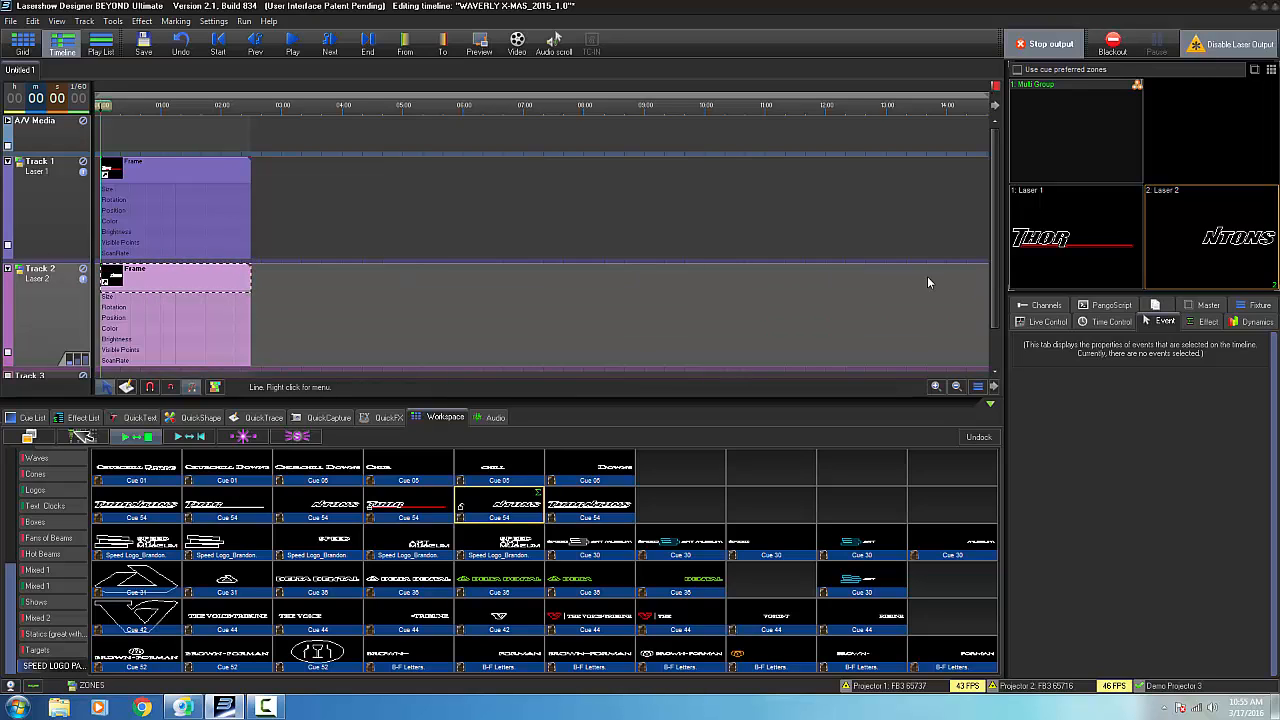
{"action": "left_click_drag", "start_coordinate": [994, 282], "coordinate": [995, 322]}
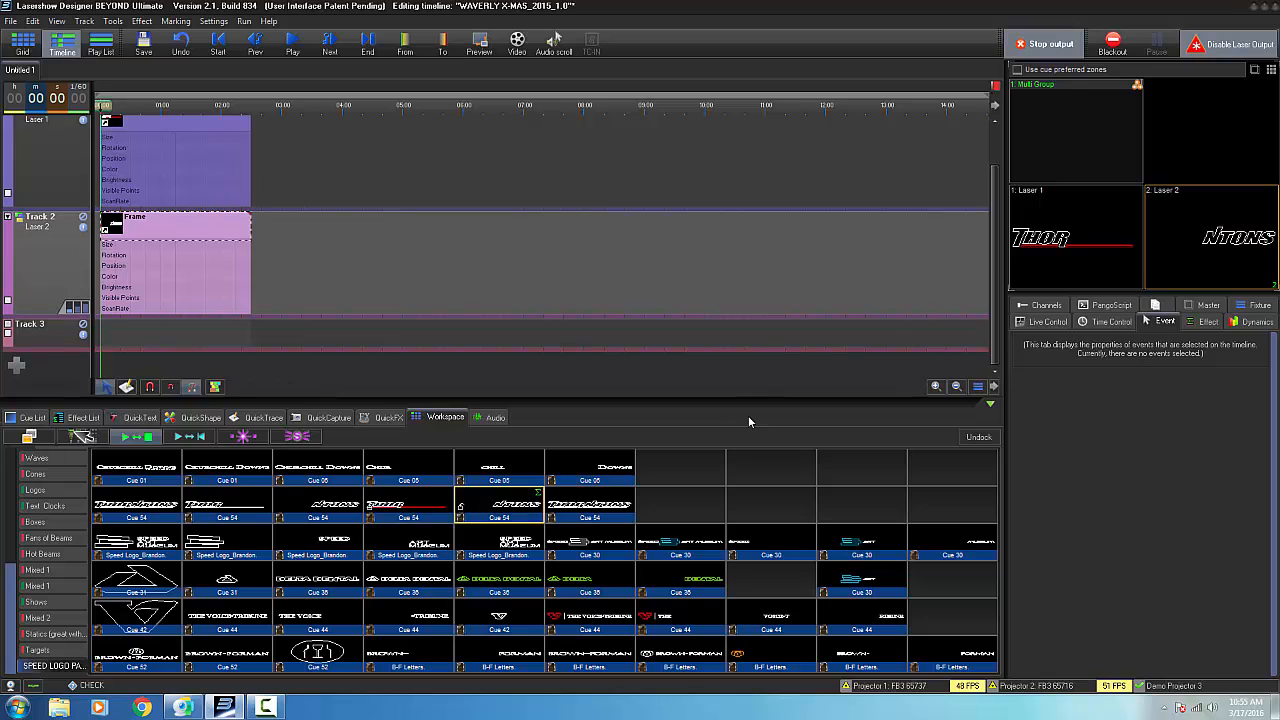
Step: Open the full THORNTONS cue in the advanced frame editor, select all the logo's points, and close the editor
{"action": "right_click", "coordinate": [164, 500]}
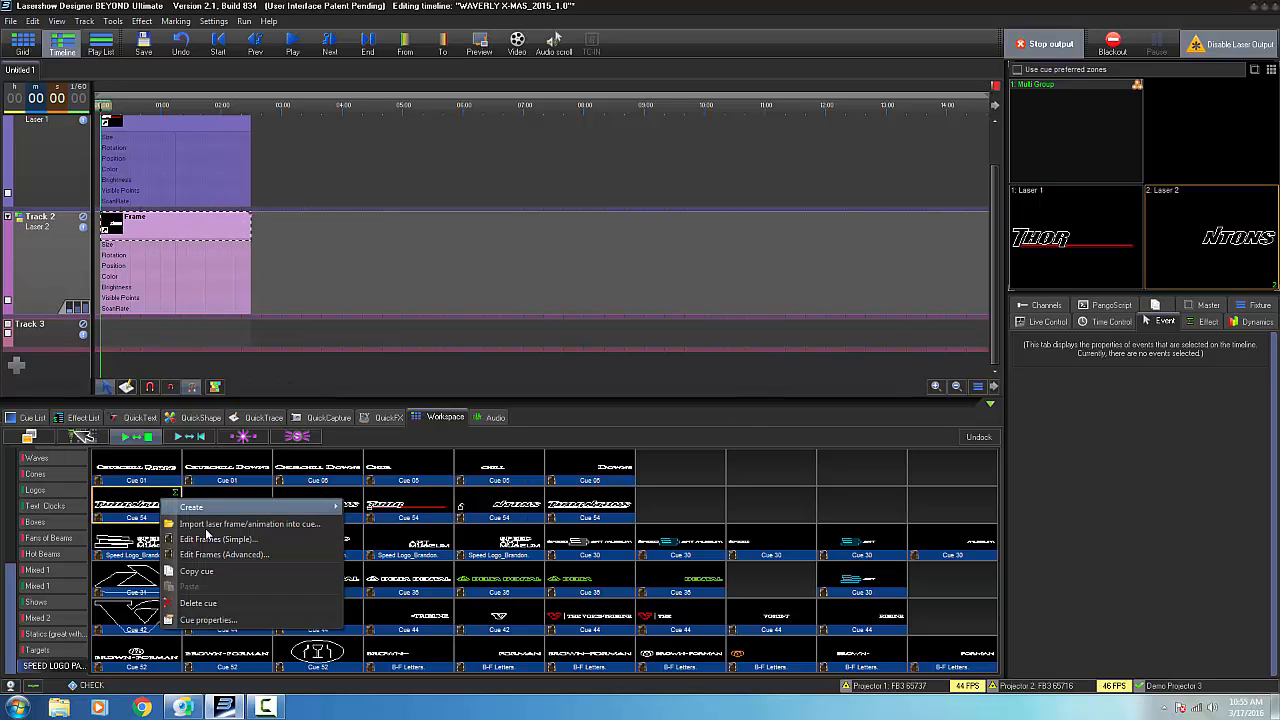
{"action": "left_click", "coordinate": [221, 555]}
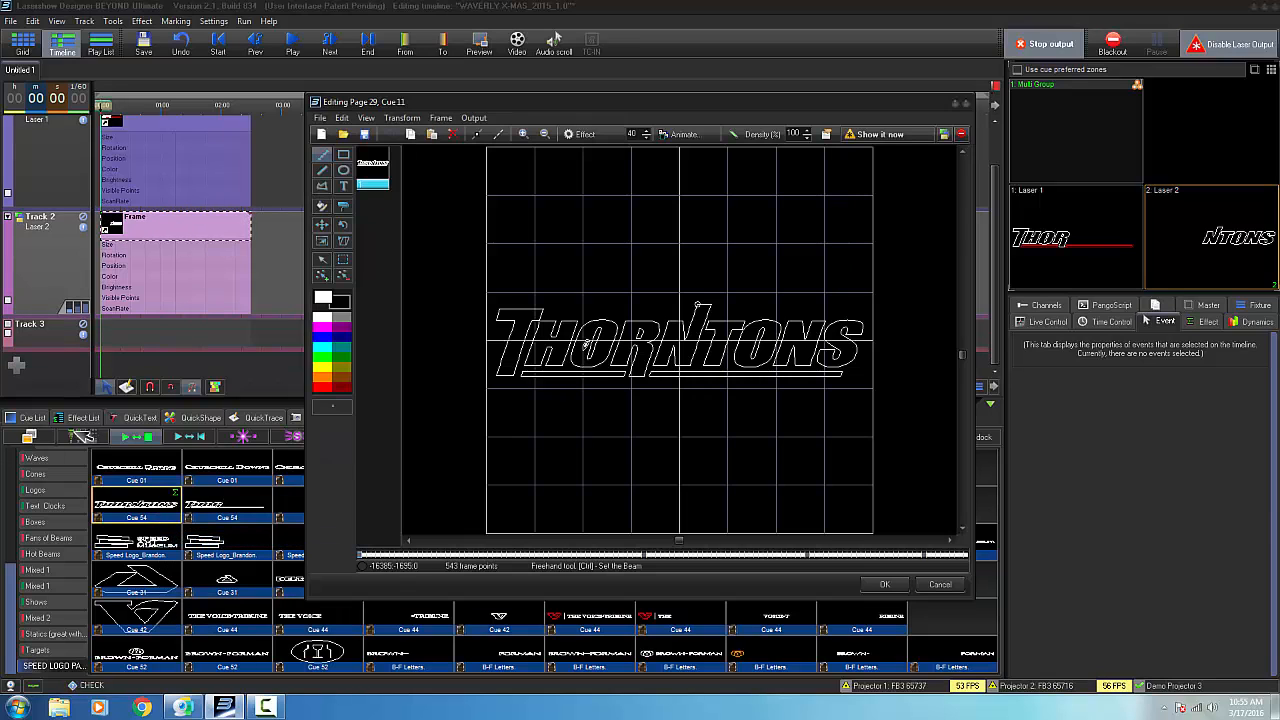
{"action": "left_click", "coordinate": [343, 259]}
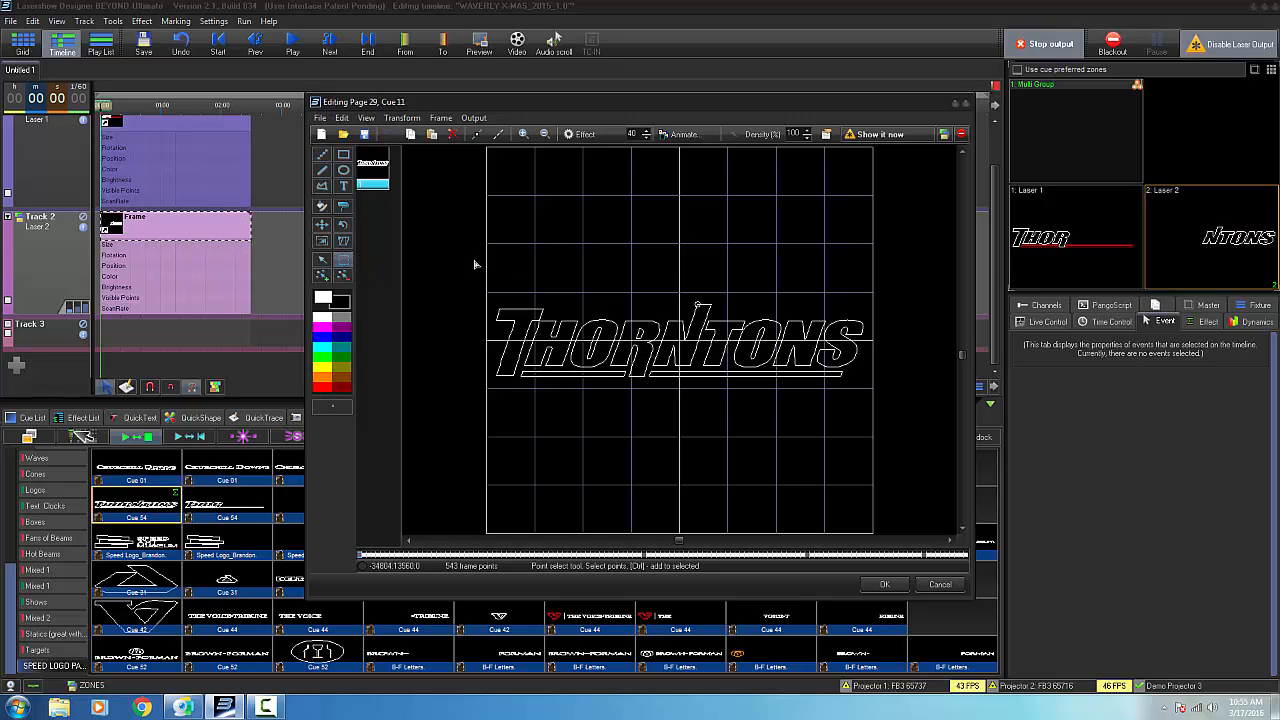
{"action": "left_click_drag", "start_coordinate": [922, 423], "coordinate": [480, 200]}
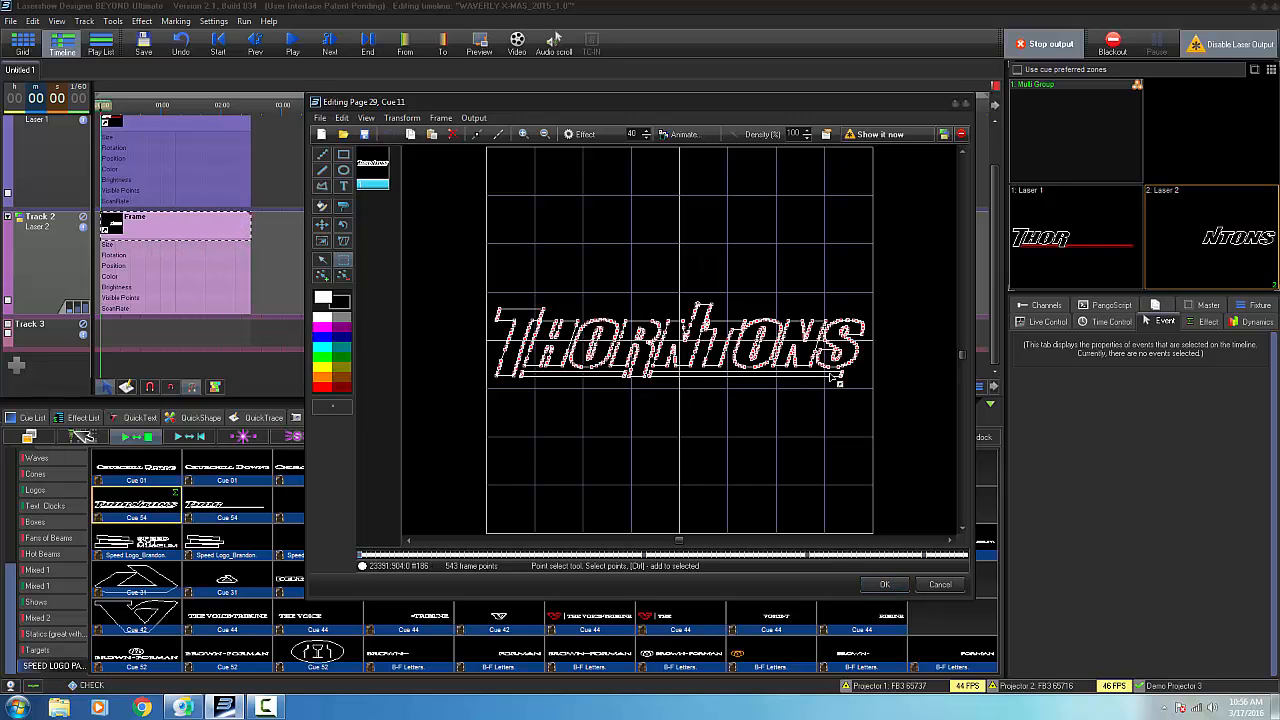
{"action": "left_click", "coordinate": [884, 585]}
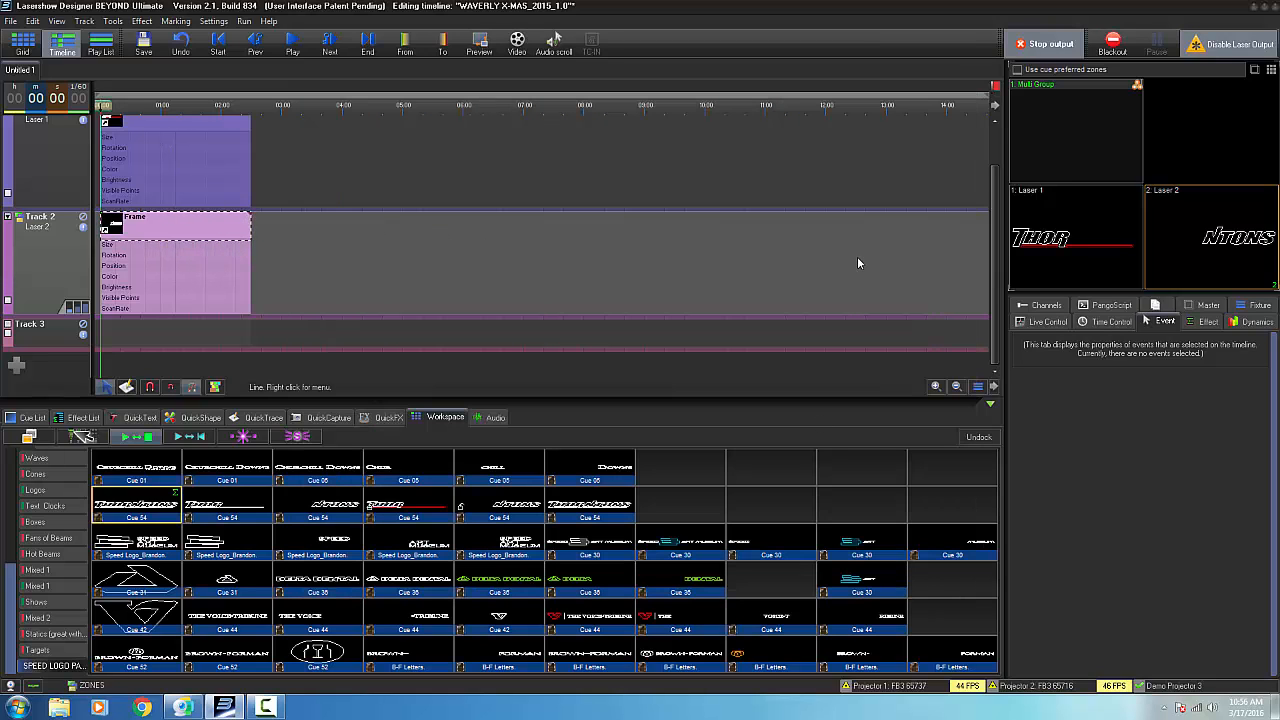
Step: Add a Size keyframe to the Track 1 event, close its settings, and move the keyframe to the event's start
{"action": "left_click_drag", "start_coordinate": [997, 265], "coordinate": [997, 198]}
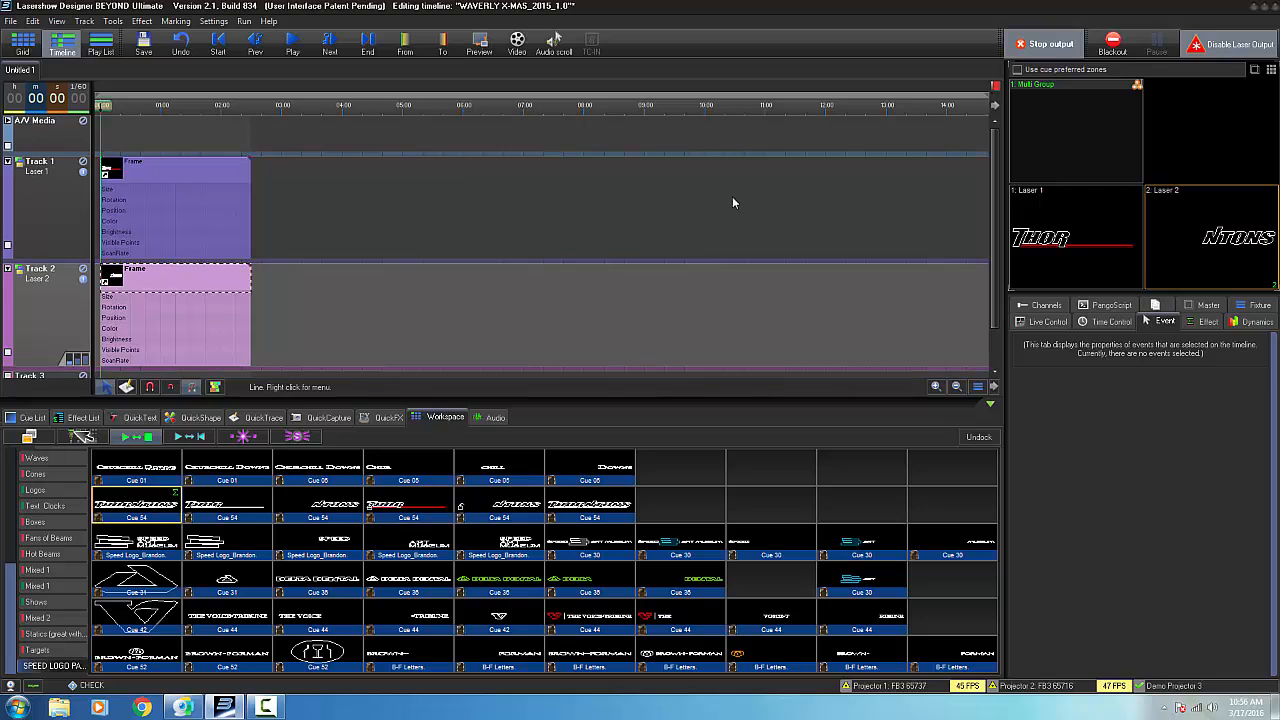
{"action": "double_click", "coordinate": [113, 190]}
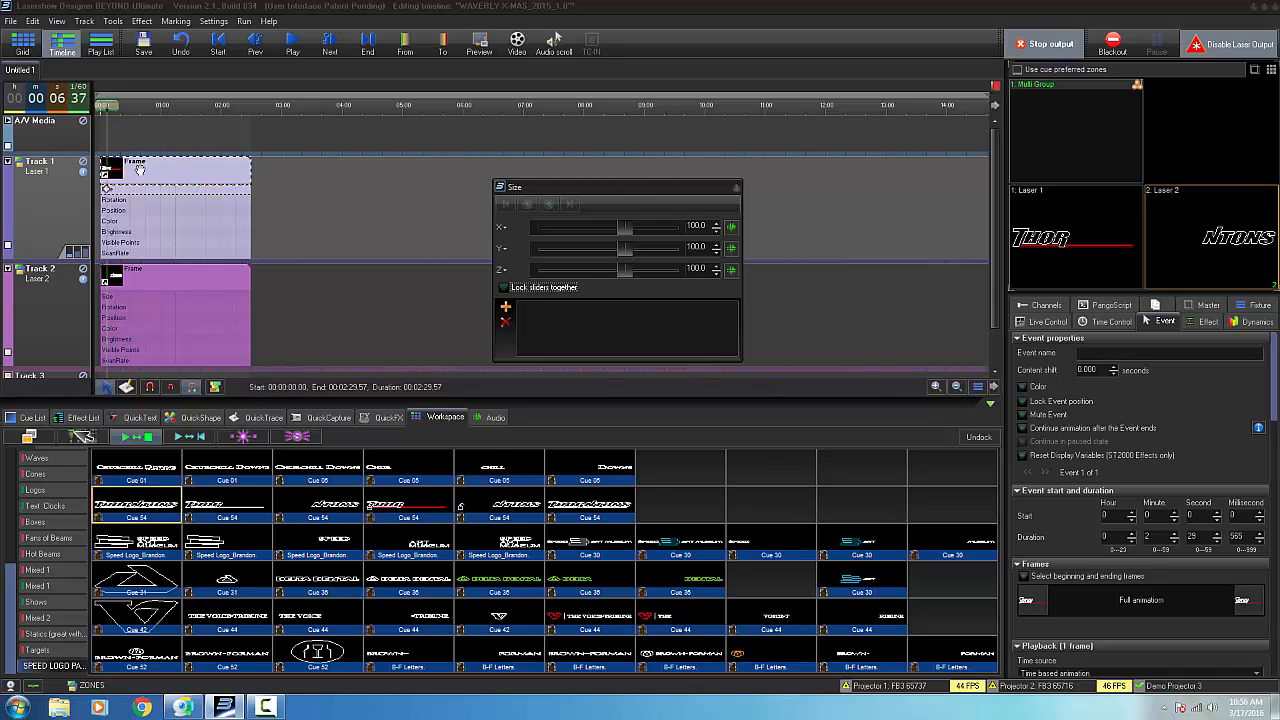
{"action": "left_click", "coordinate": [736, 189]}
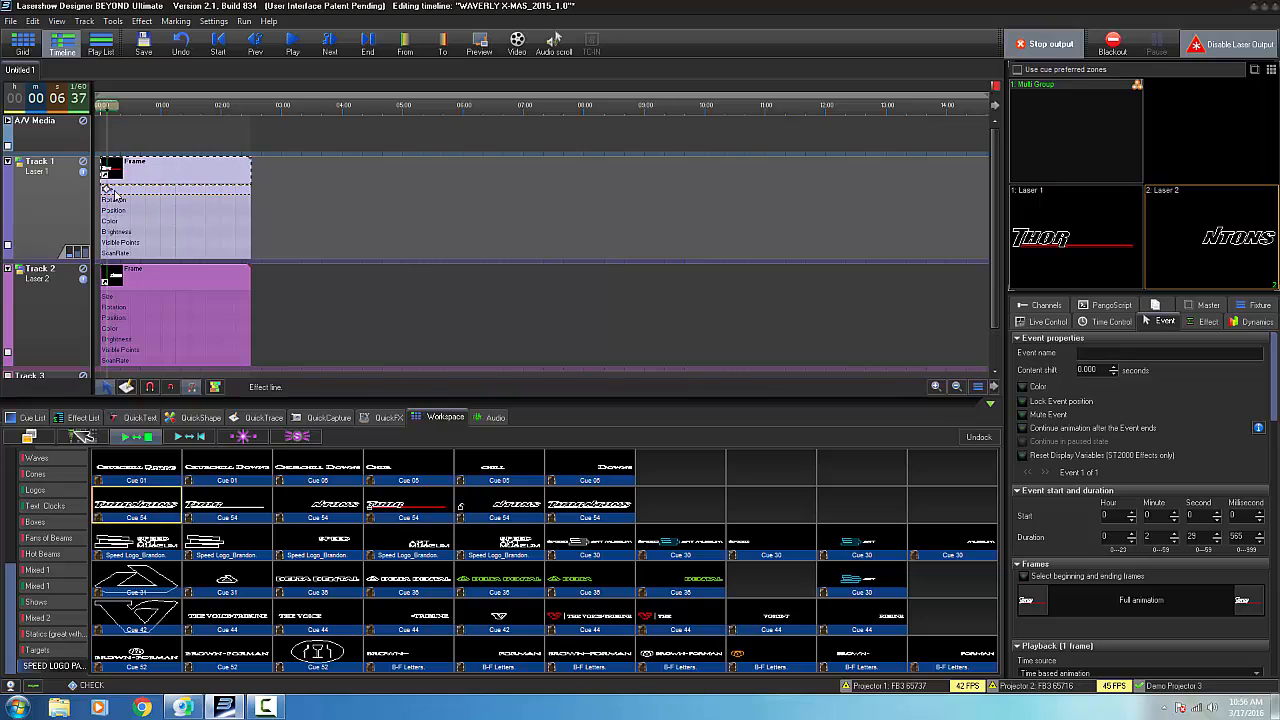
{"action": "left_click_drag", "start_coordinate": [107, 189], "coordinate": [98, 189]}
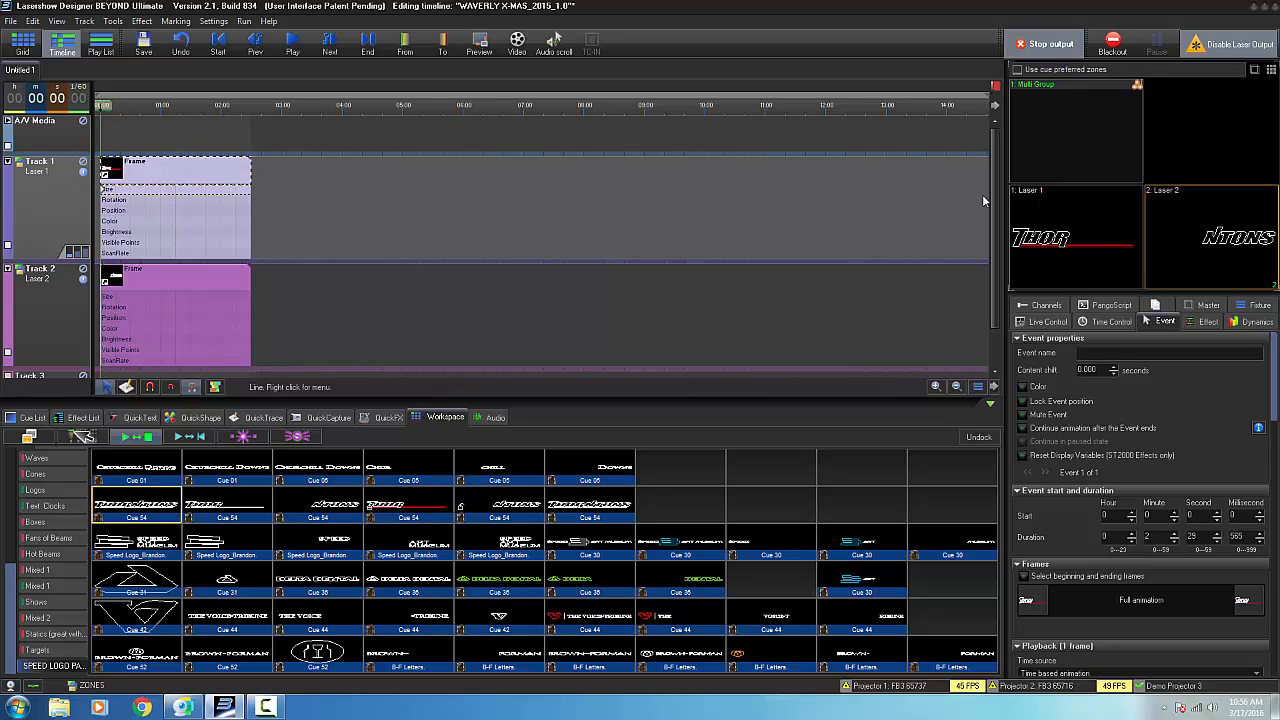
Step: Collapse the parameter lines of Track 2 and Track 1
{"action": "scroll", "coordinate": [850, 250], "scroll_direction": "down", "scroll_amount": 1}
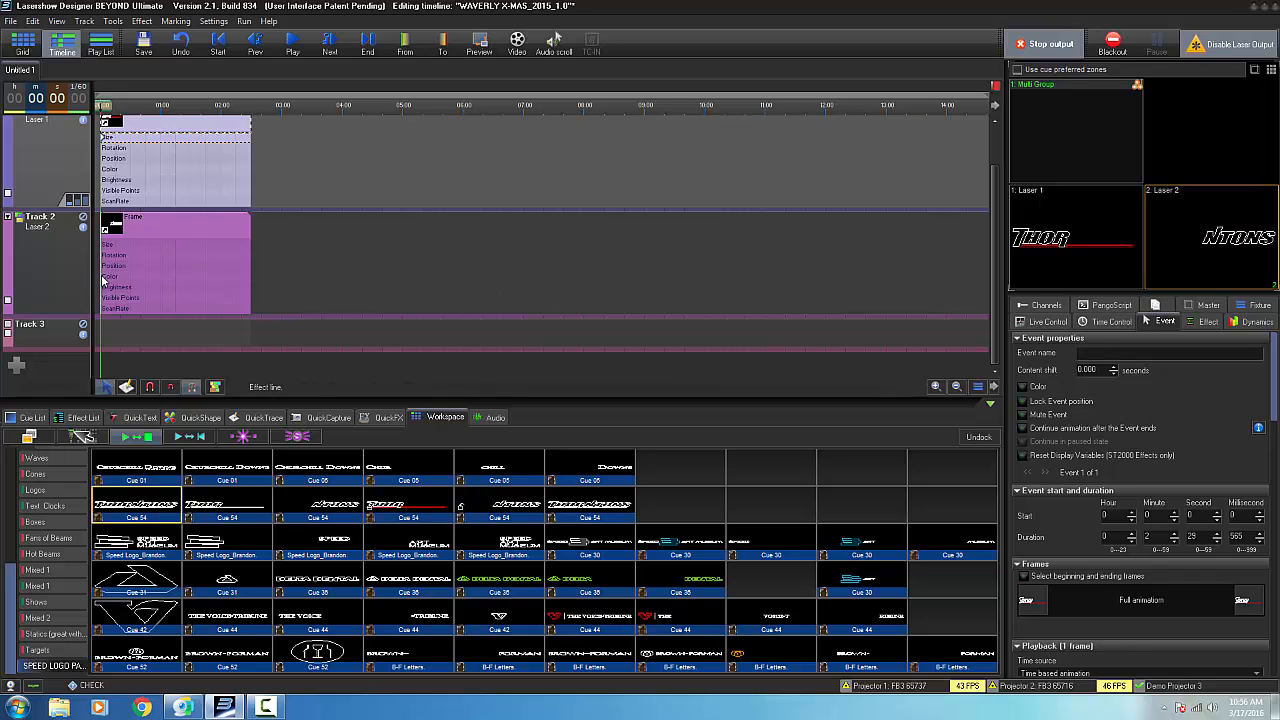
{"action": "left_click", "coordinate": [8, 218]}
{"action": "left_click", "coordinate": [8, 162]}
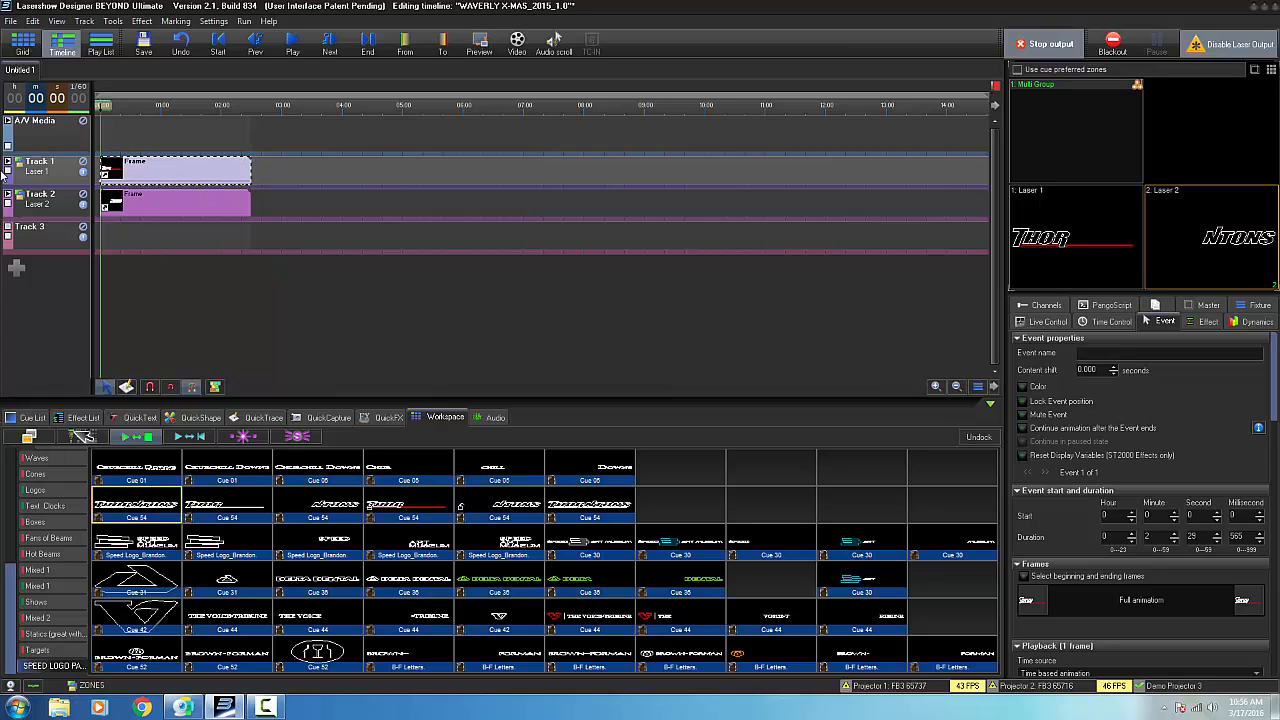
Step: Add two bus tracks to the timeline below Track 3
{"action": "right_click", "coordinate": [52, 242]}
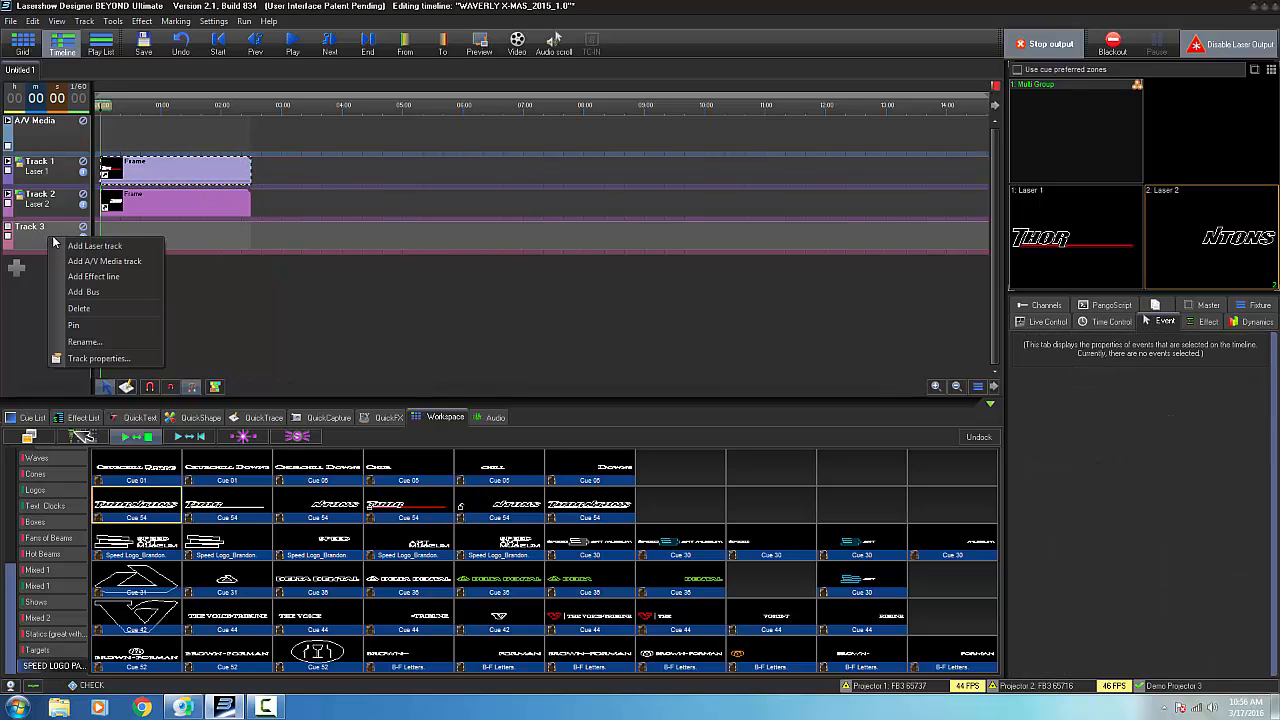
{"action": "left_click", "coordinate": [83, 291]}
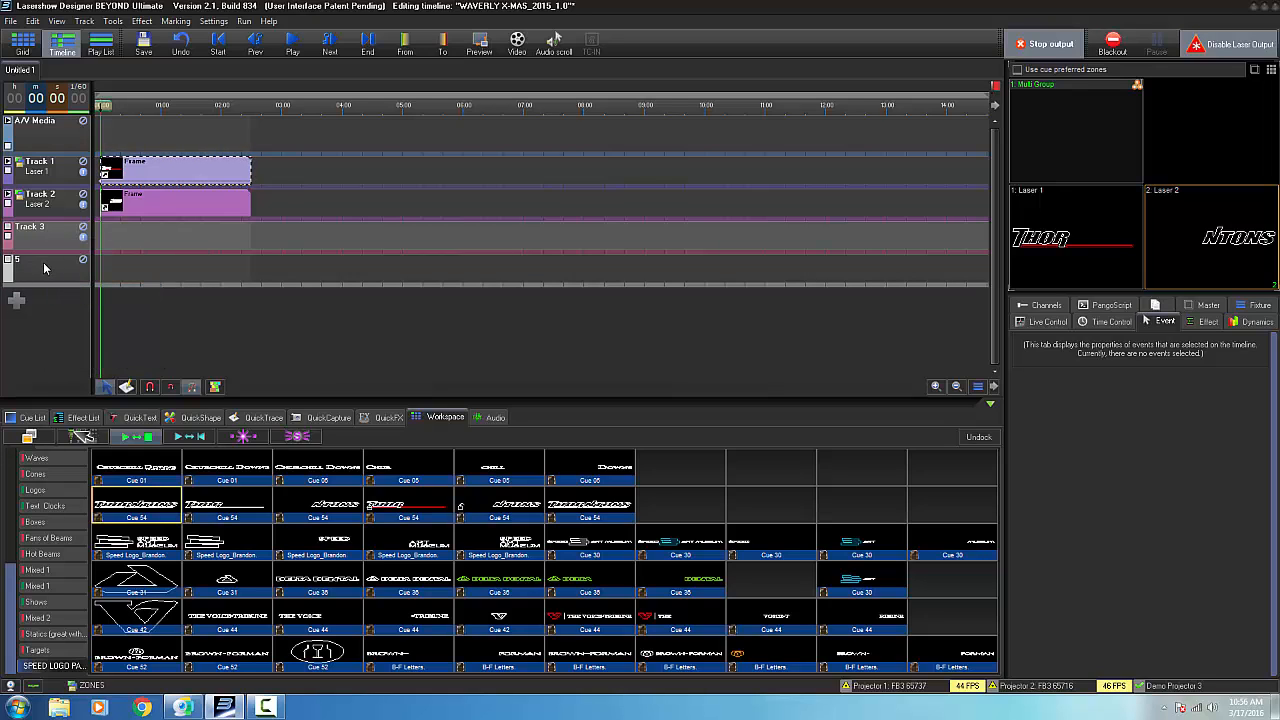
{"action": "right_click", "coordinate": [44, 268]}
{"action": "left_click", "coordinate": [77, 318]}
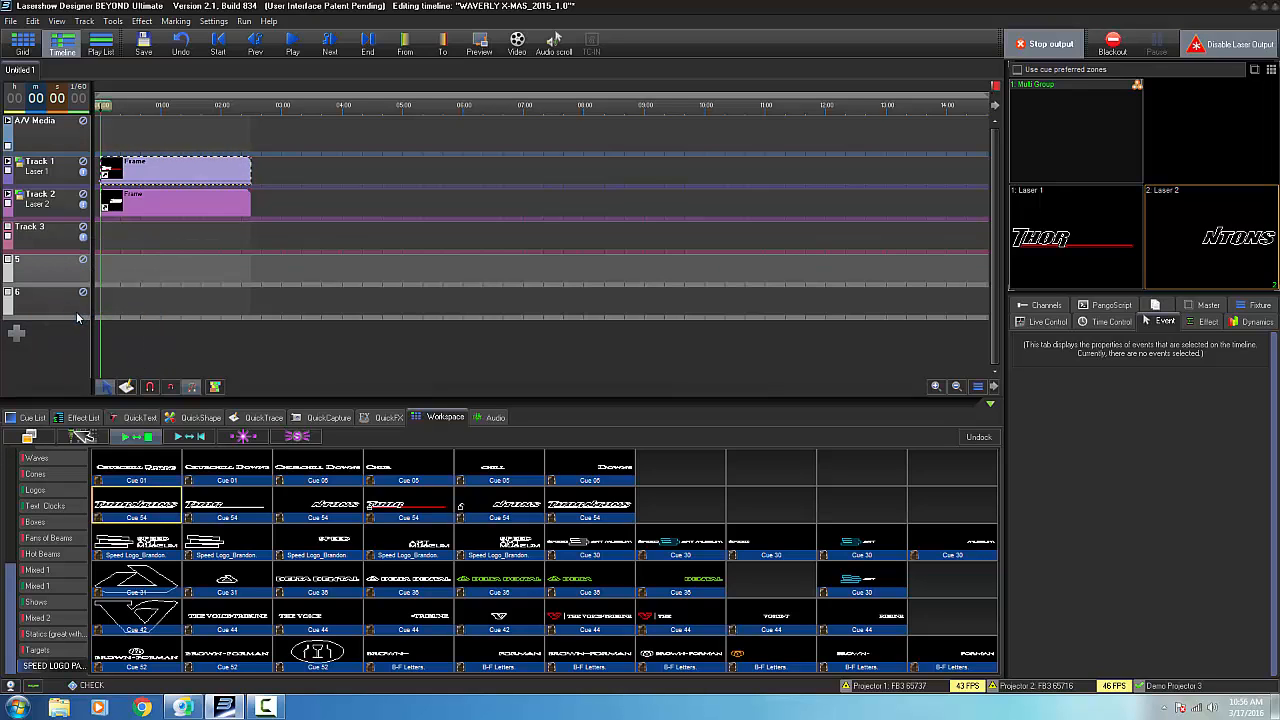
Step: Set the bus type of the first new bus track, number 5, to Bus A
{"action": "right_click", "coordinate": [27, 271]}
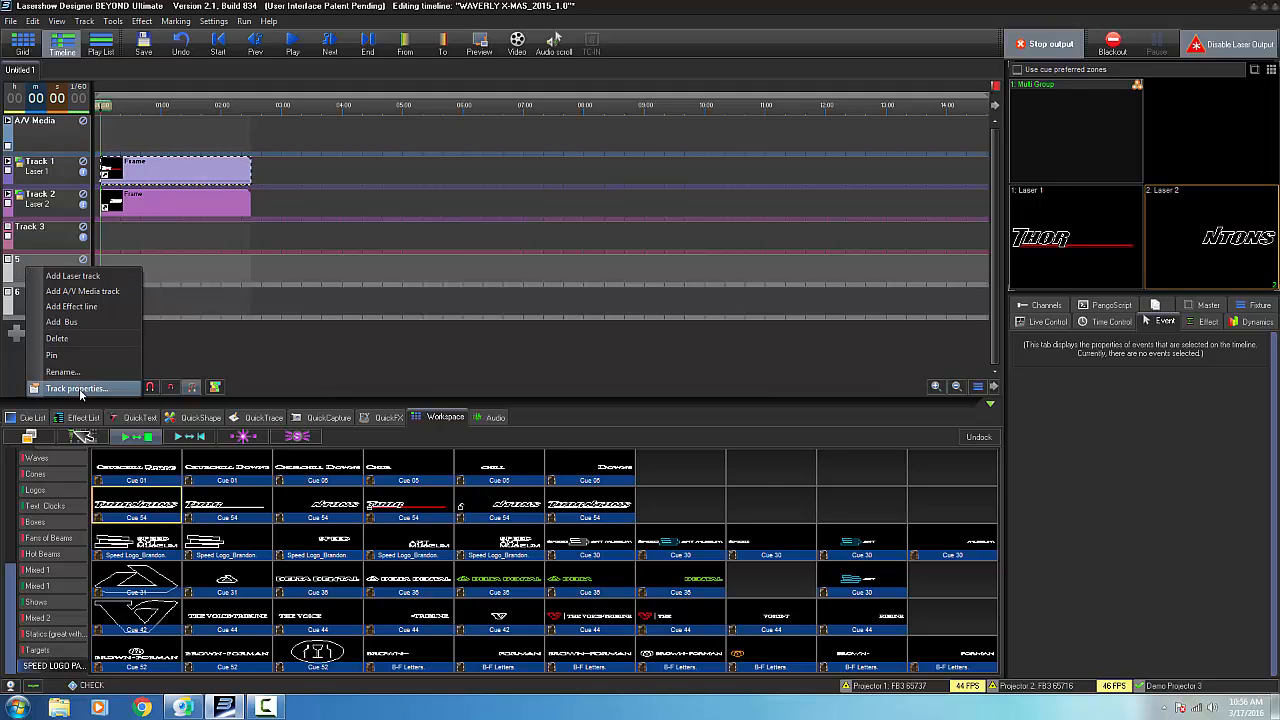
{"action": "left_click", "coordinate": [76, 389]}
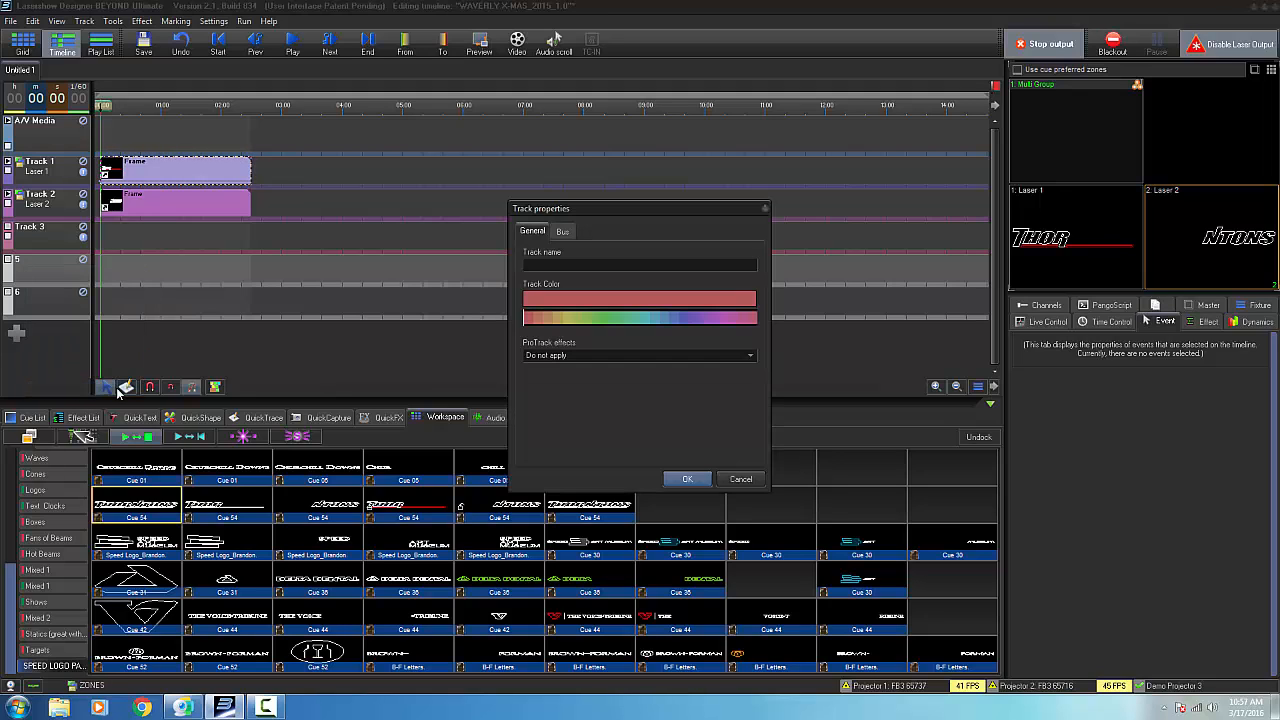
{"action": "left_click", "coordinate": [563, 232]}
{"action": "left_click_drag", "start_coordinate": [613, 214], "coordinate": [566, 197]}
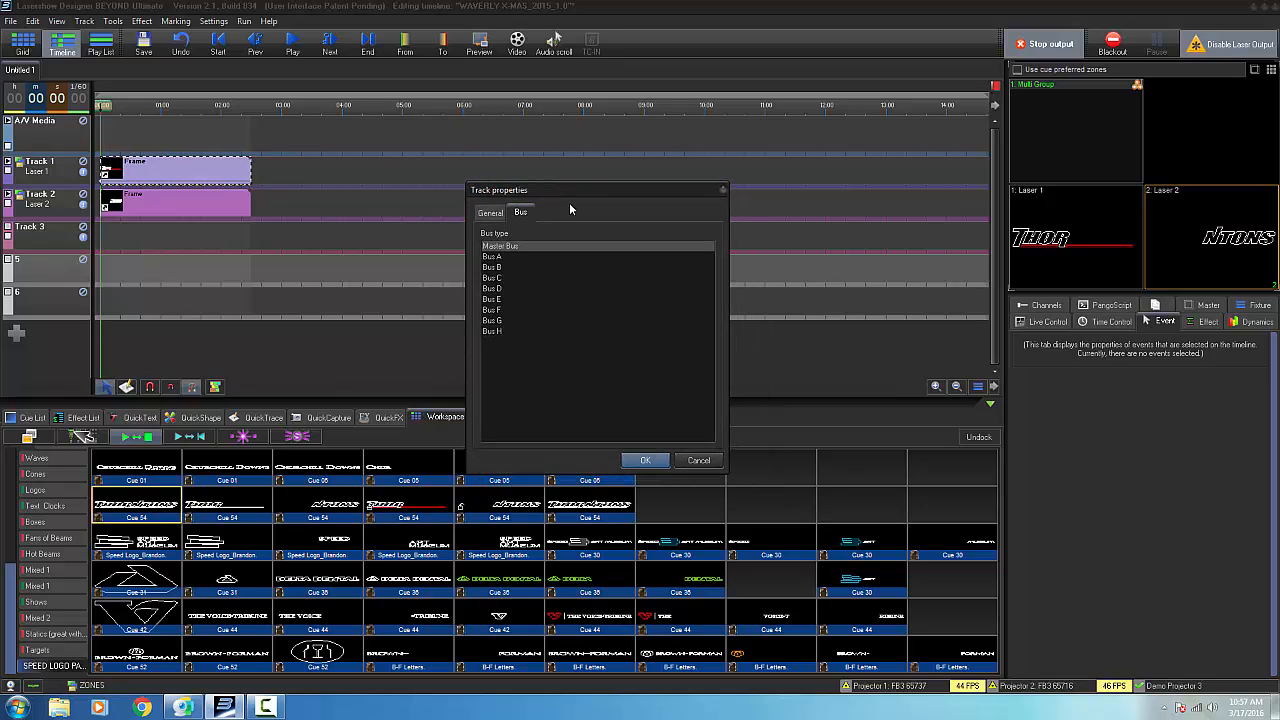
{"action": "left_click", "coordinate": [495, 257]}
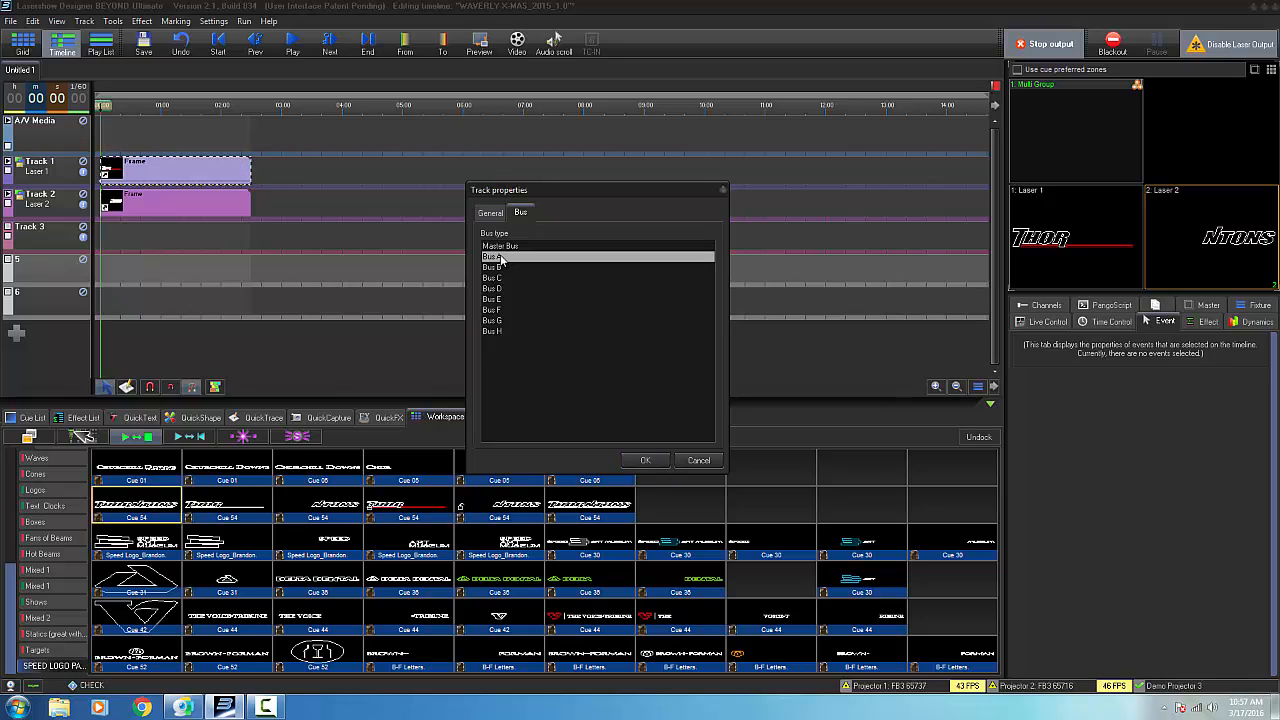
{"action": "left_click", "coordinate": [645, 460]}
Step: Set the bus type of the second new bus track, number 6, to Bus B
{"action": "right_click", "coordinate": [54, 304]}
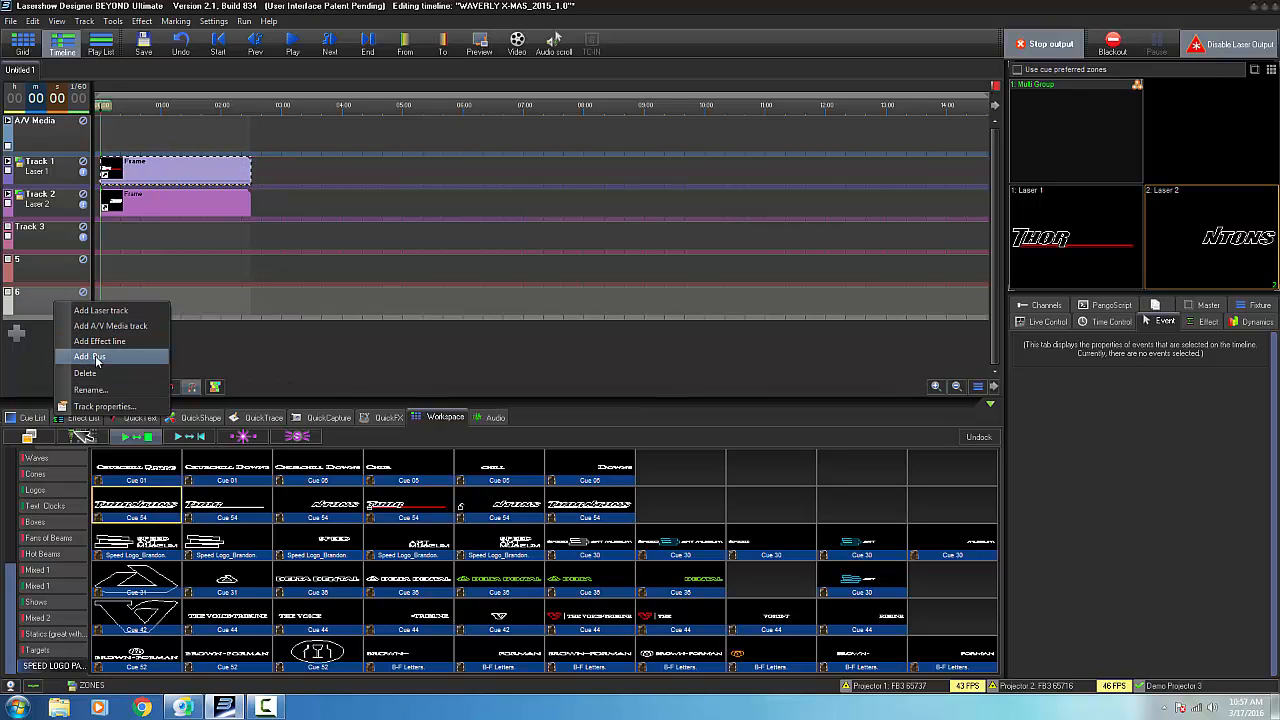
{"action": "left_click", "coordinate": [100, 406]}
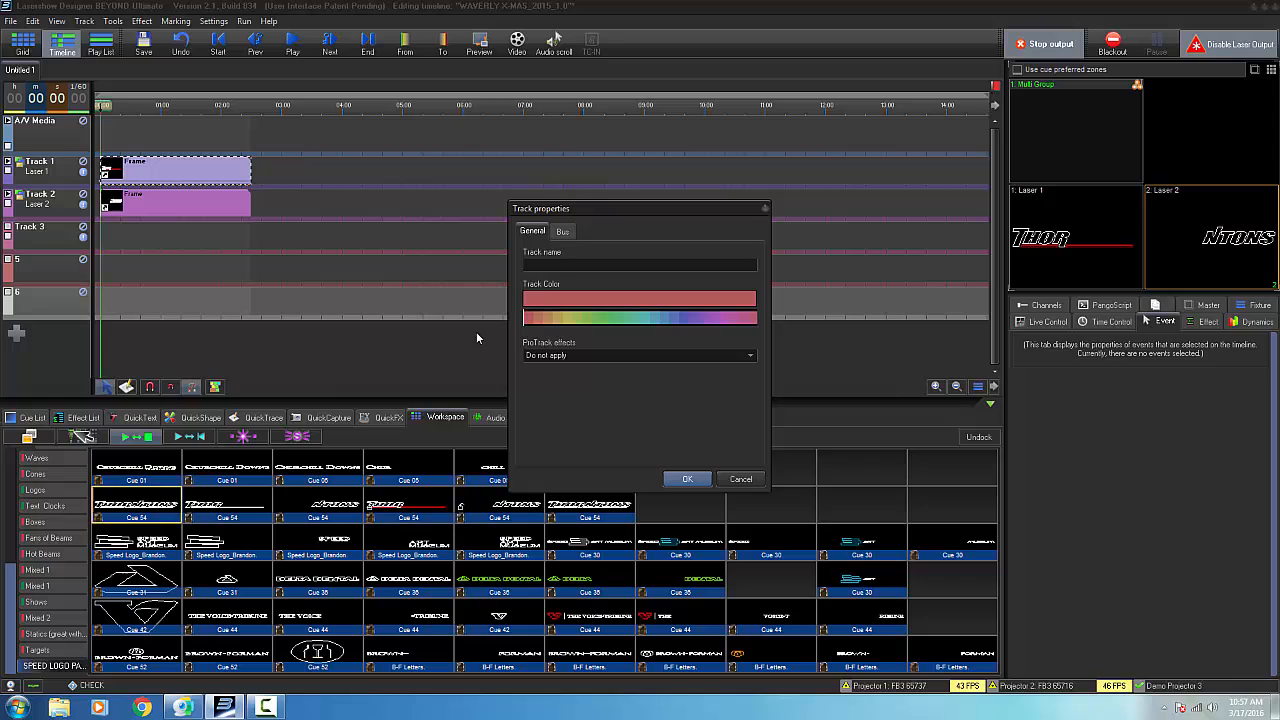
{"action": "left_click", "coordinate": [563, 232]}
{"action": "left_click", "coordinate": [541, 287]}
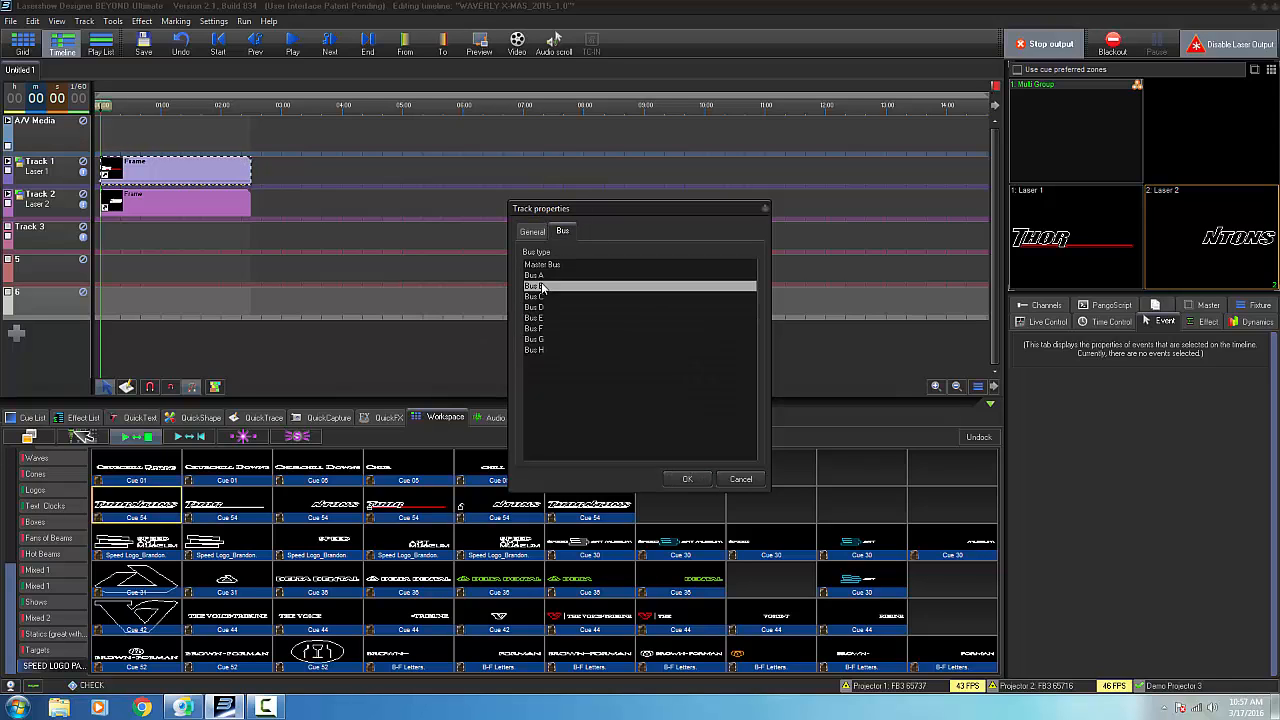
{"action": "left_click", "coordinate": [687, 479]}
Step: Name the first new bus track, number 5, "Bus A"
{"action": "right_click", "coordinate": [39, 270]}
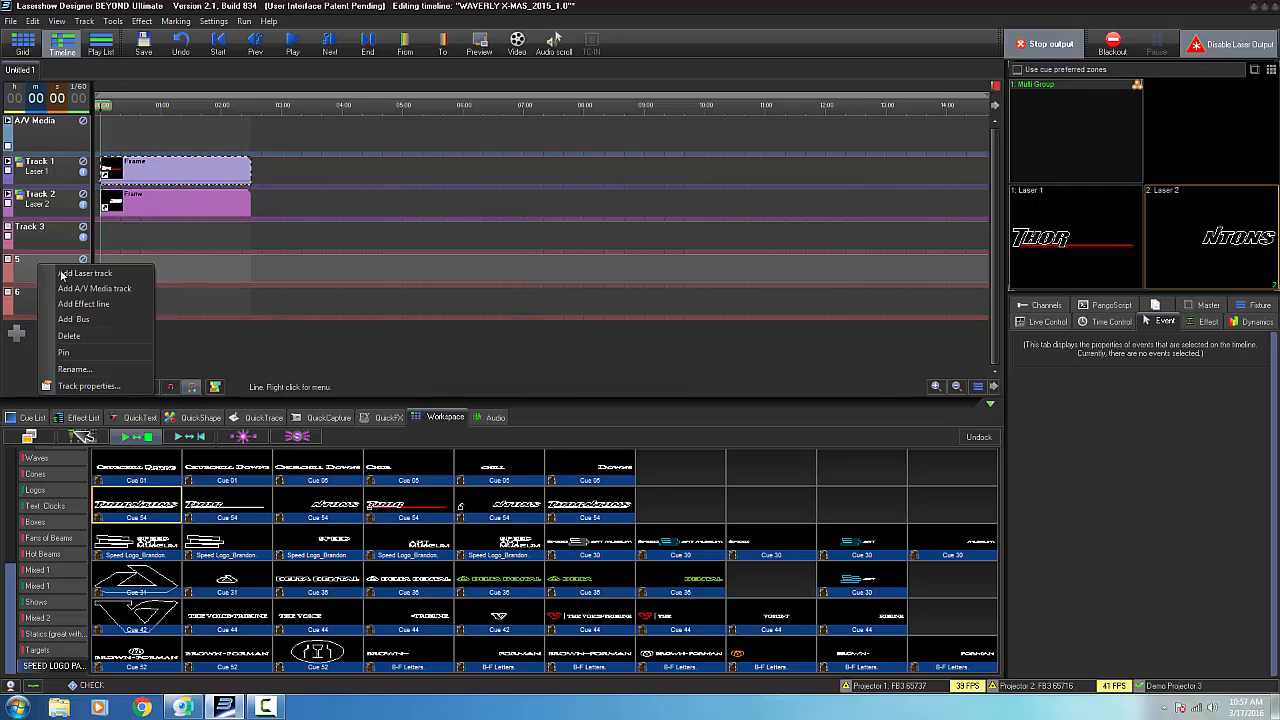
{"action": "left_click", "coordinate": [88, 386]}
{"action": "left_click", "coordinate": [567, 263]}
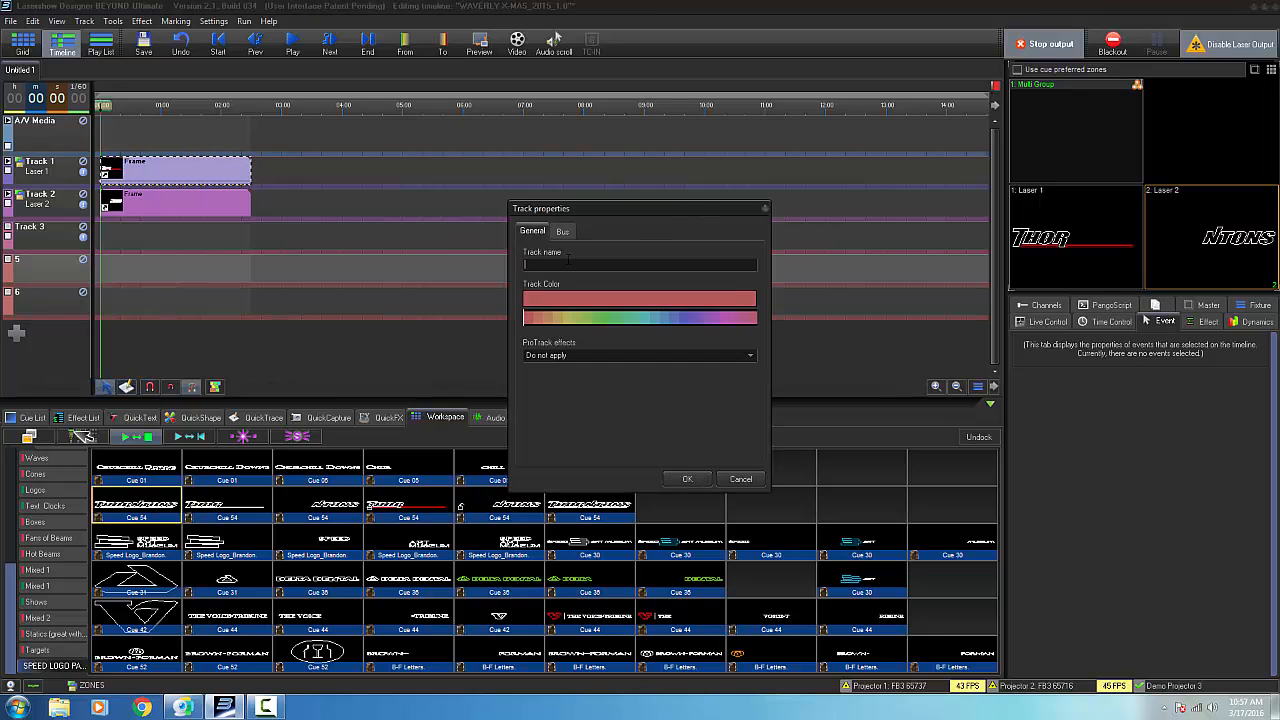
{"action": "type", "text": "Bus 4"}
{"action": "left_click", "coordinate": [687, 479]}
Step: Check the bus type of bus track 6 and name the track "Bus B"
{"action": "right_click", "coordinate": [48, 309]}
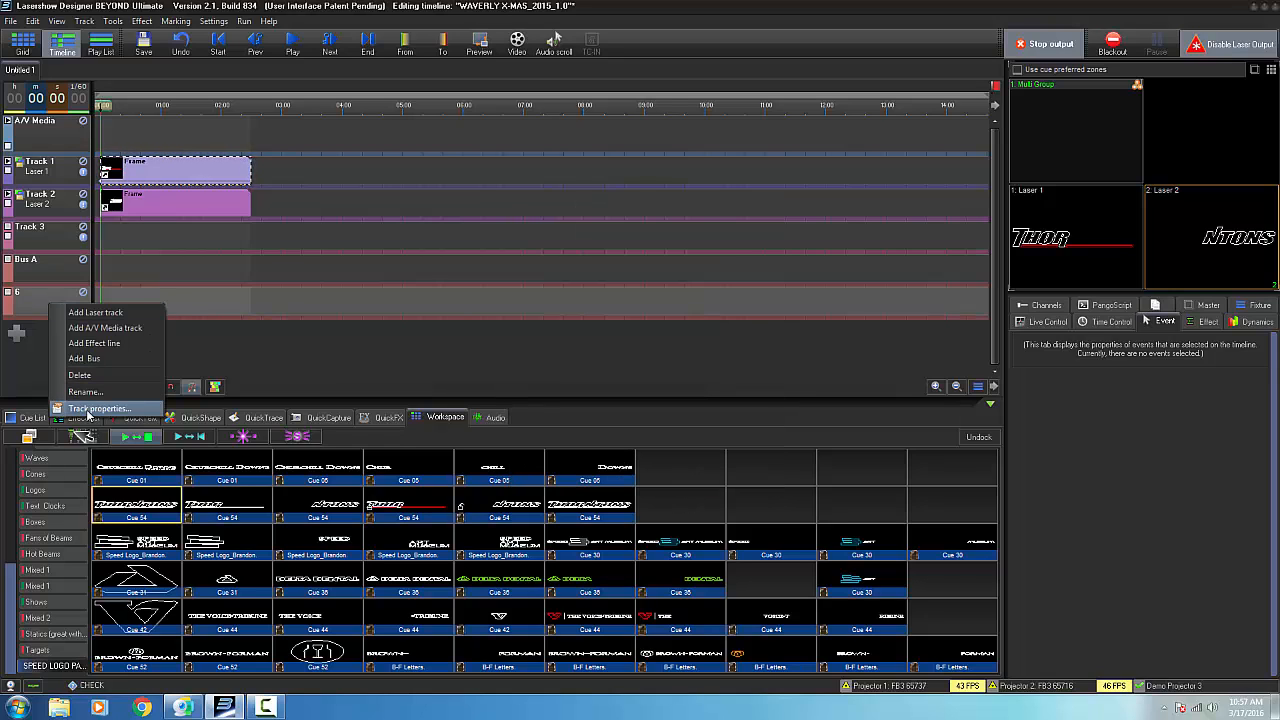
{"action": "left_click", "coordinate": [90, 416]}
{"action": "left_click", "coordinate": [562, 231]}
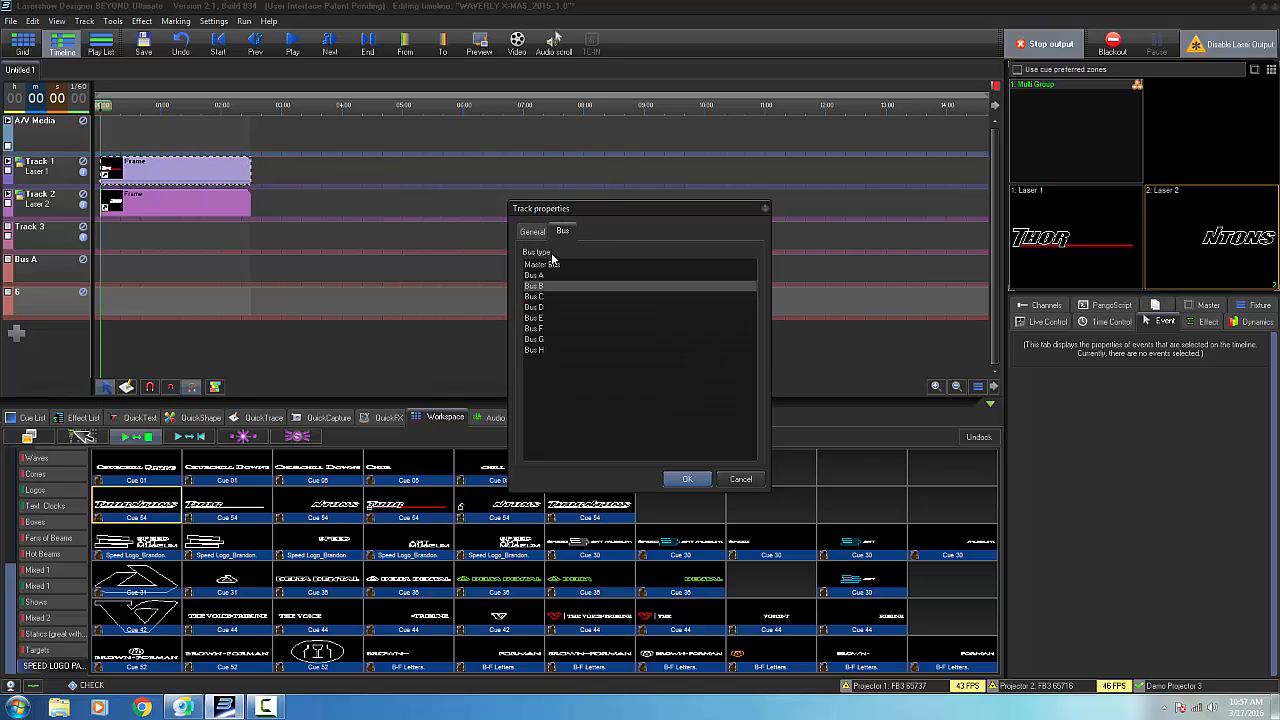
{"action": "left_click", "coordinate": [532, 231]}
{"action": "left_click", "coordinate": [525, 264]}
{"action": "type", "text": "Bus"}
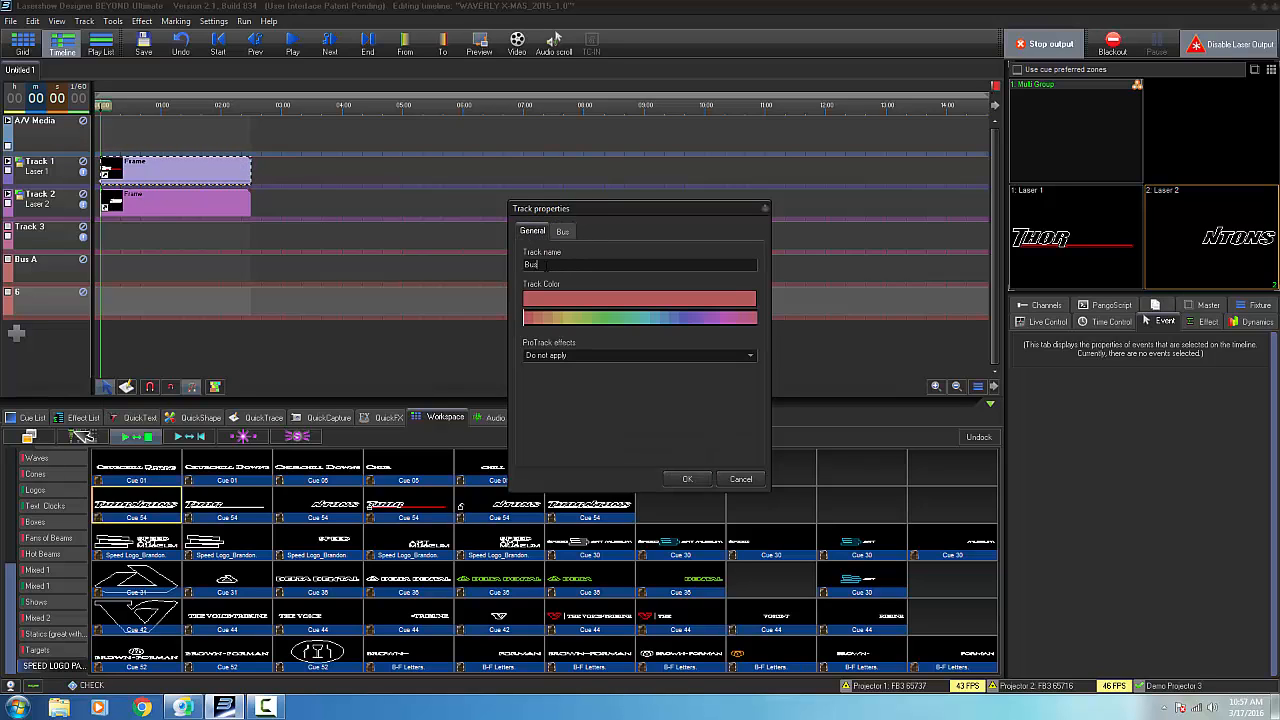
{"action": "type", "text": " B"}
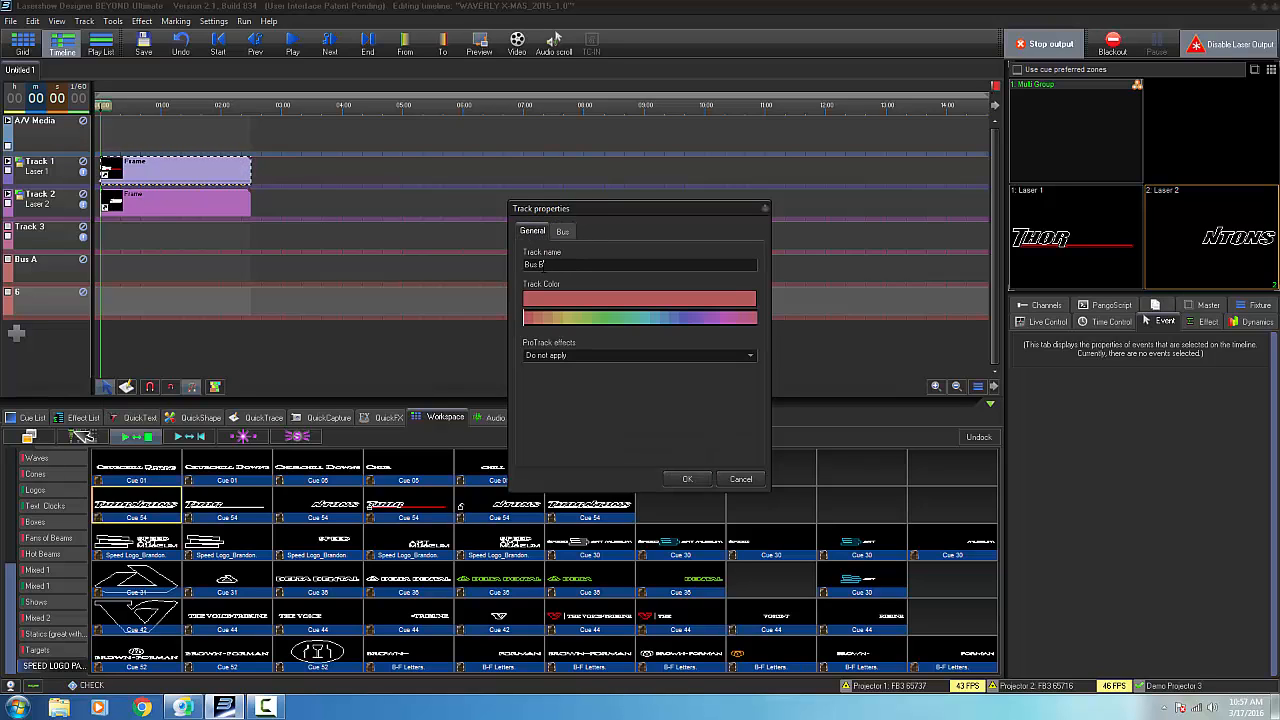
{"action": "left_click", "coordinate": [688, 478]}
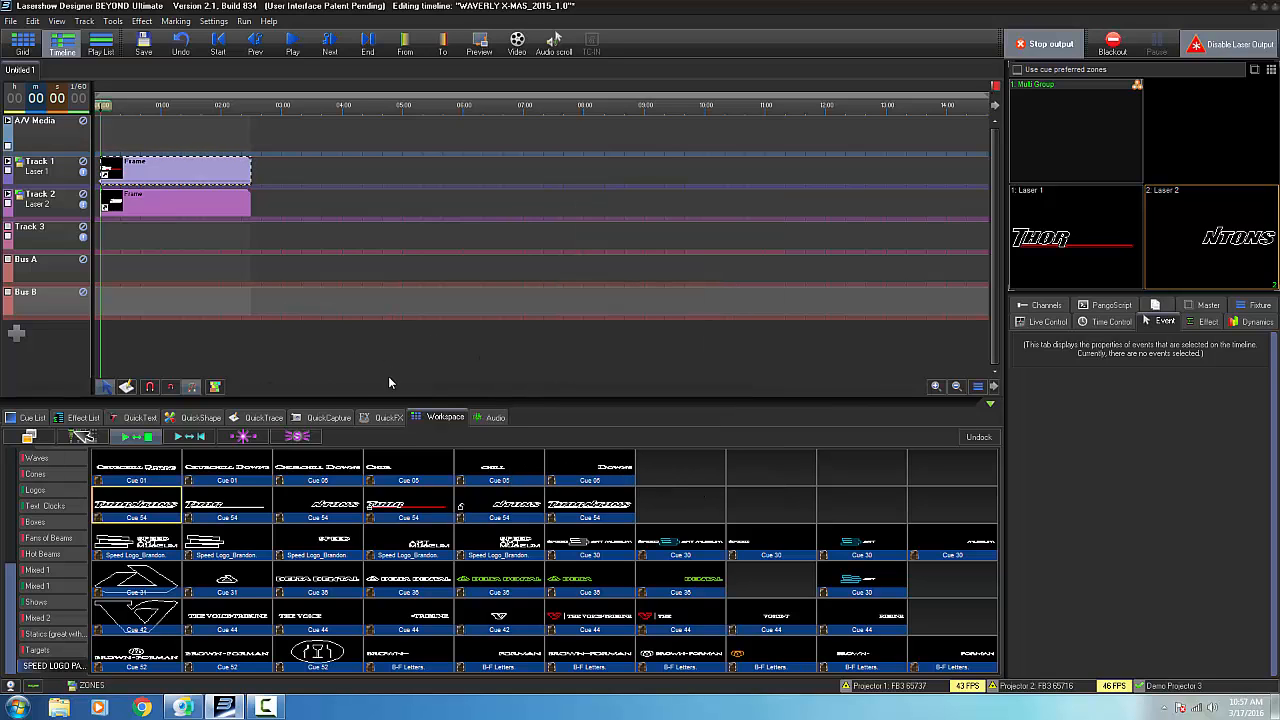
Step: Enlarge the timeline area and show the QuickFX effects library
{"action": "left_click_drag", "start_coordinate": [392, 400], "coordinate": [391, 451]}
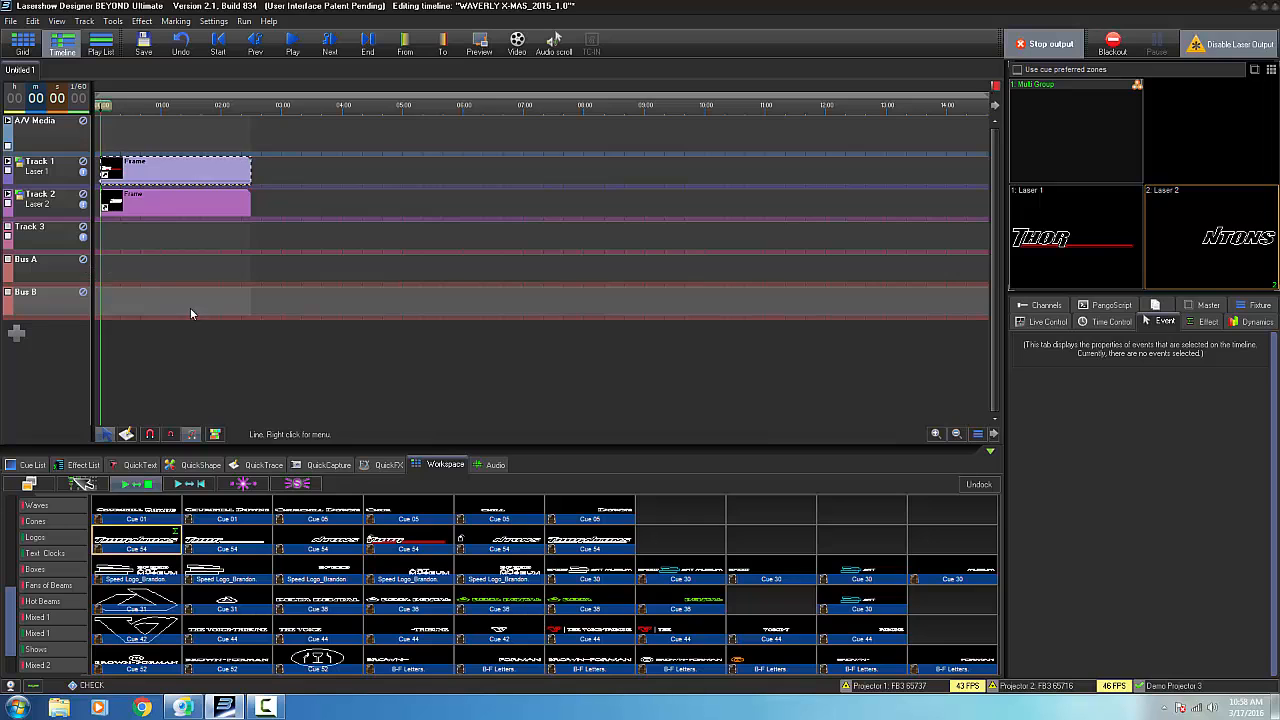
{"action": "left_click", "coordinate": [389, 465]}
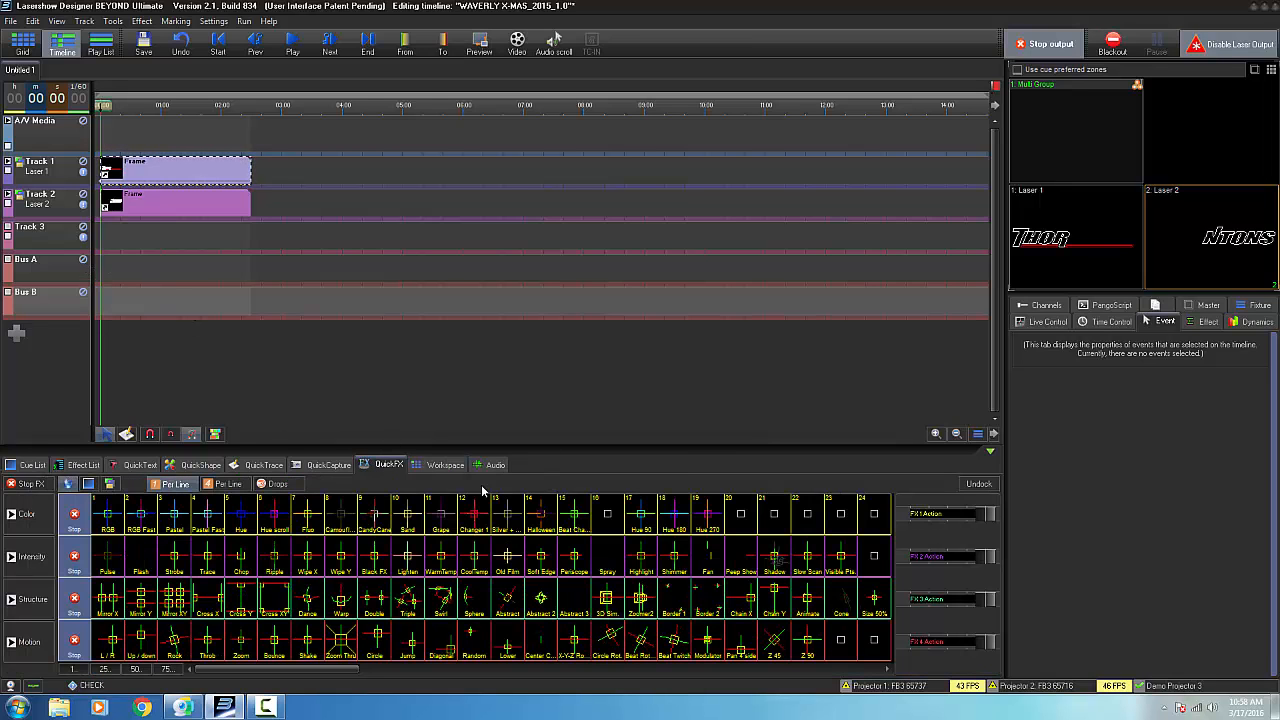
Step: Try to create a new event on the Bus A track around the one-minute mark
{"action": "right_click", "coordinate": [162, 271]}
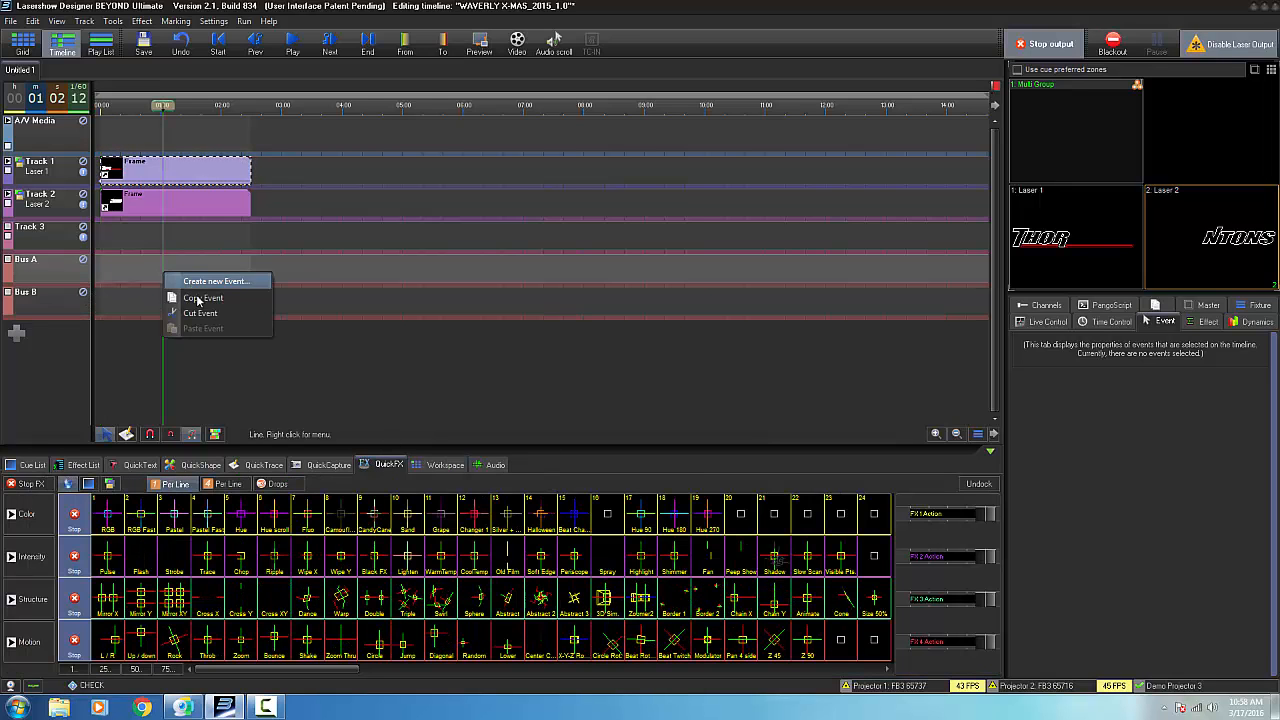
{"action": "left_click", "coordinate": [205, 284]}
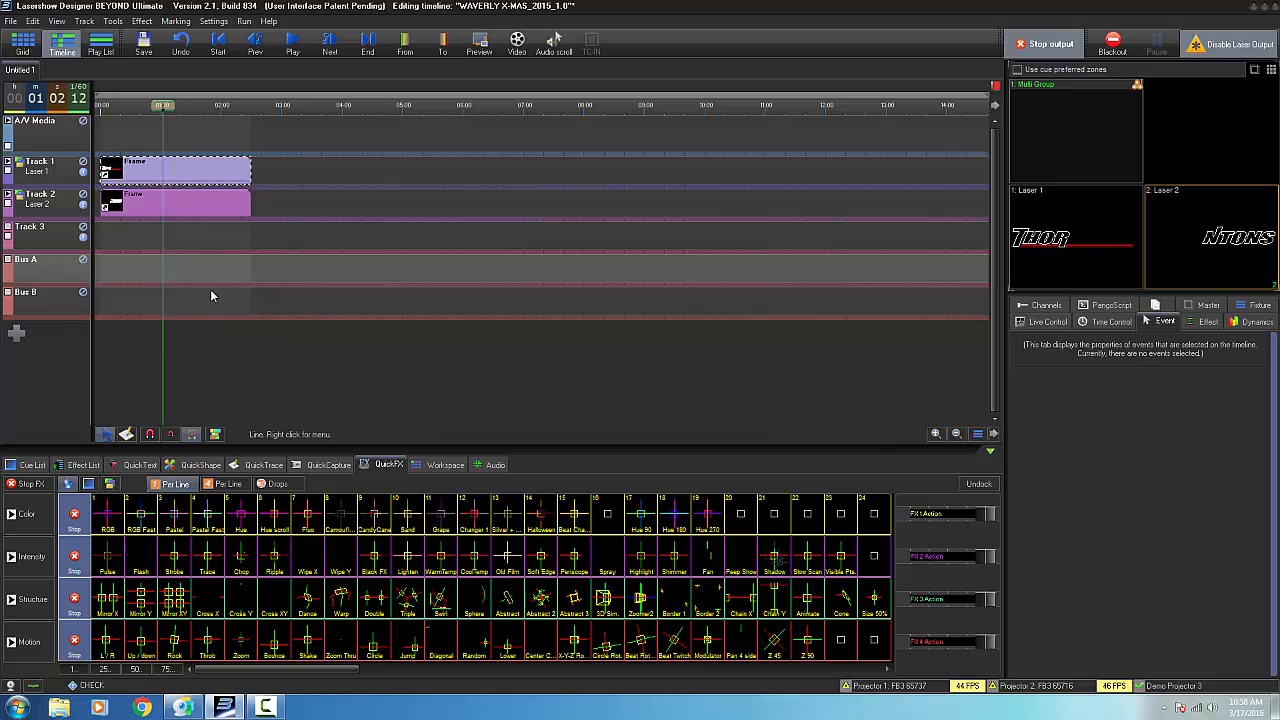
{"action": "right_click", "coordinate": [154, 266]}
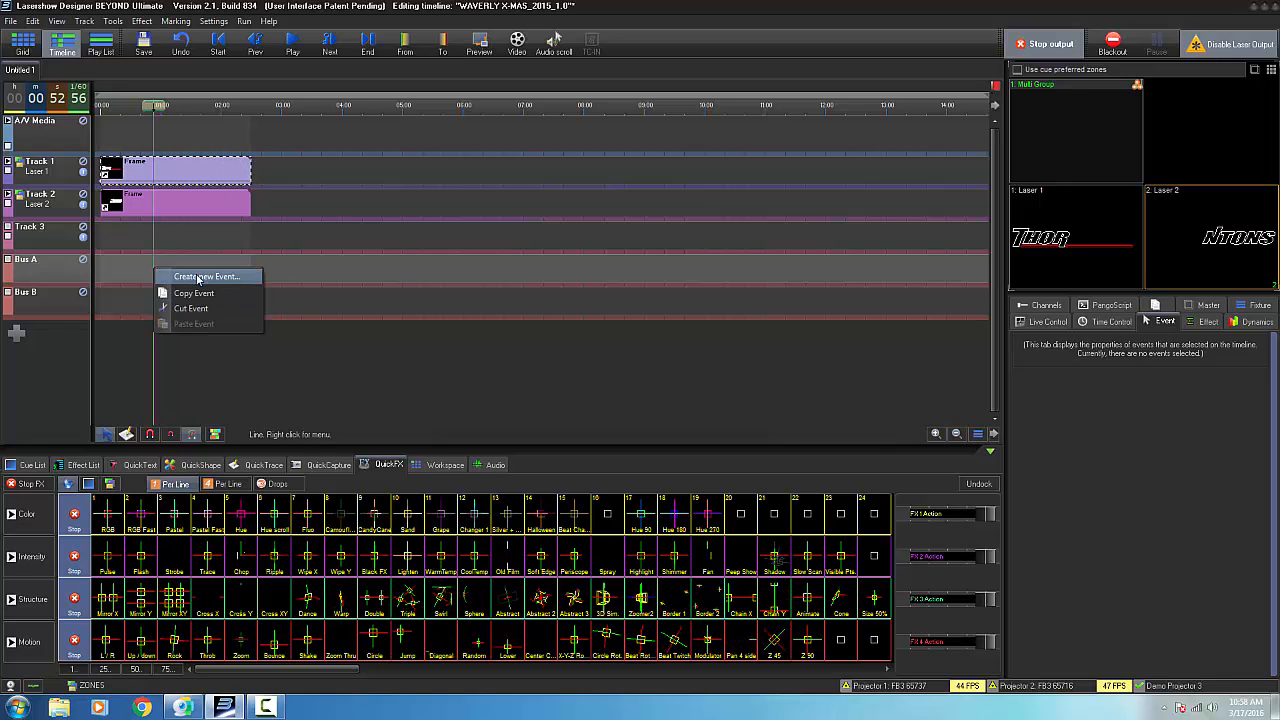
{"action": "left_click", "coordinate": [184, 277]}
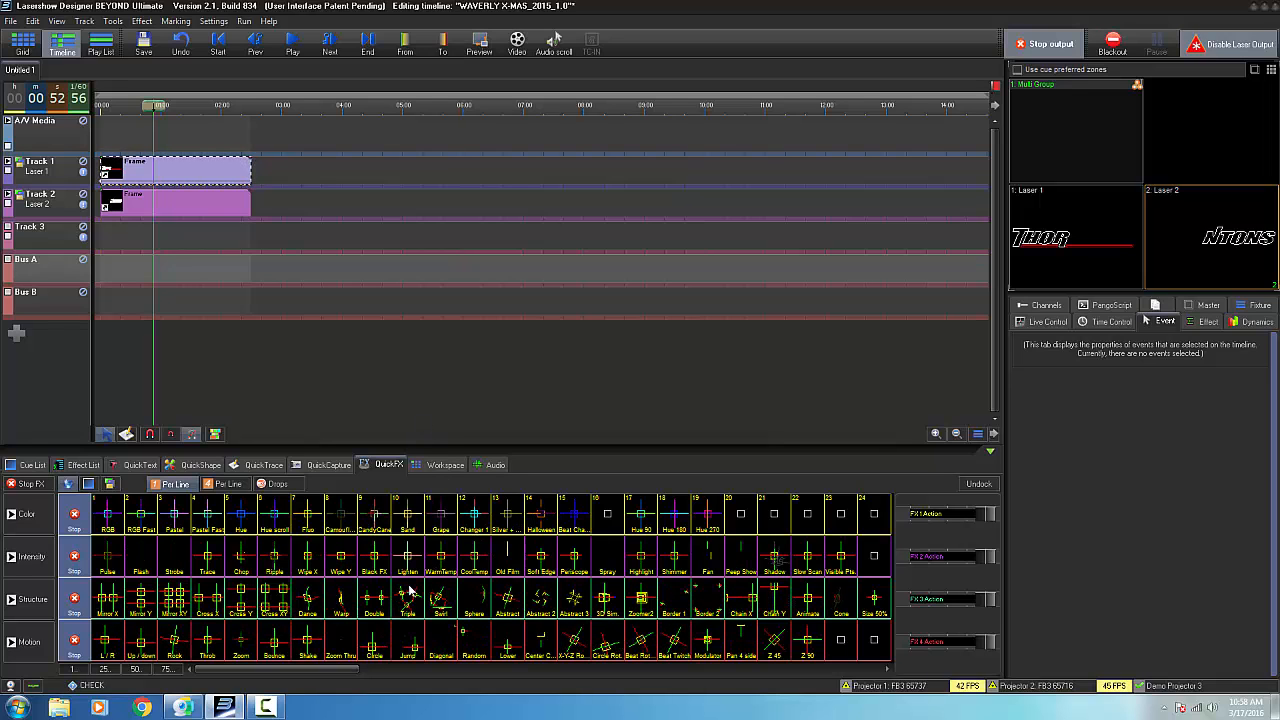
Step: Place the Dance structure effect on Bus A from about 0:40 to about 2:00 and select the resulting event
{"action": "left_click_drag", "start_coordinate": [312, 600], "coordinate": [221, 266]}
{"action": "left_click", "coordinate": [169, 270]}
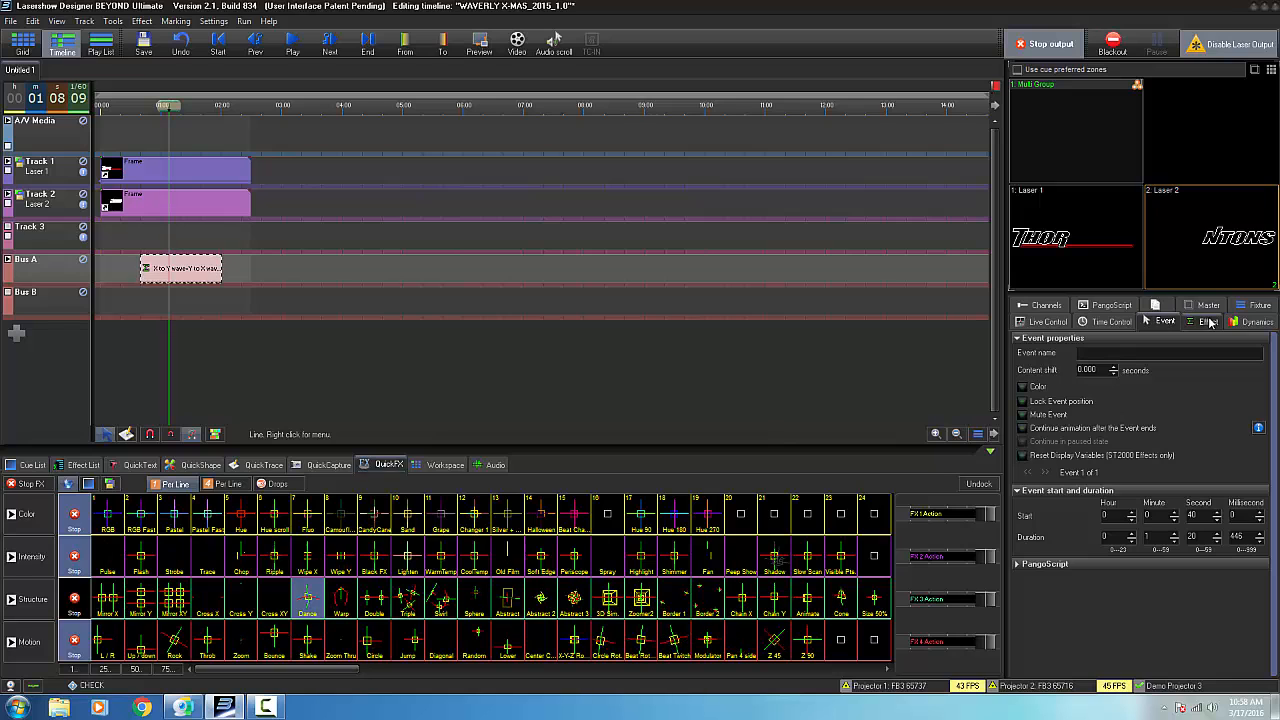
Step: Delete the three oscillating effects from the Bus A event and move the emptied event to the start of the timeline
{"action": "left_click", "coordinate": [1208, 321]}
{"action": "left_click", "coordinate": [1112, 358]}
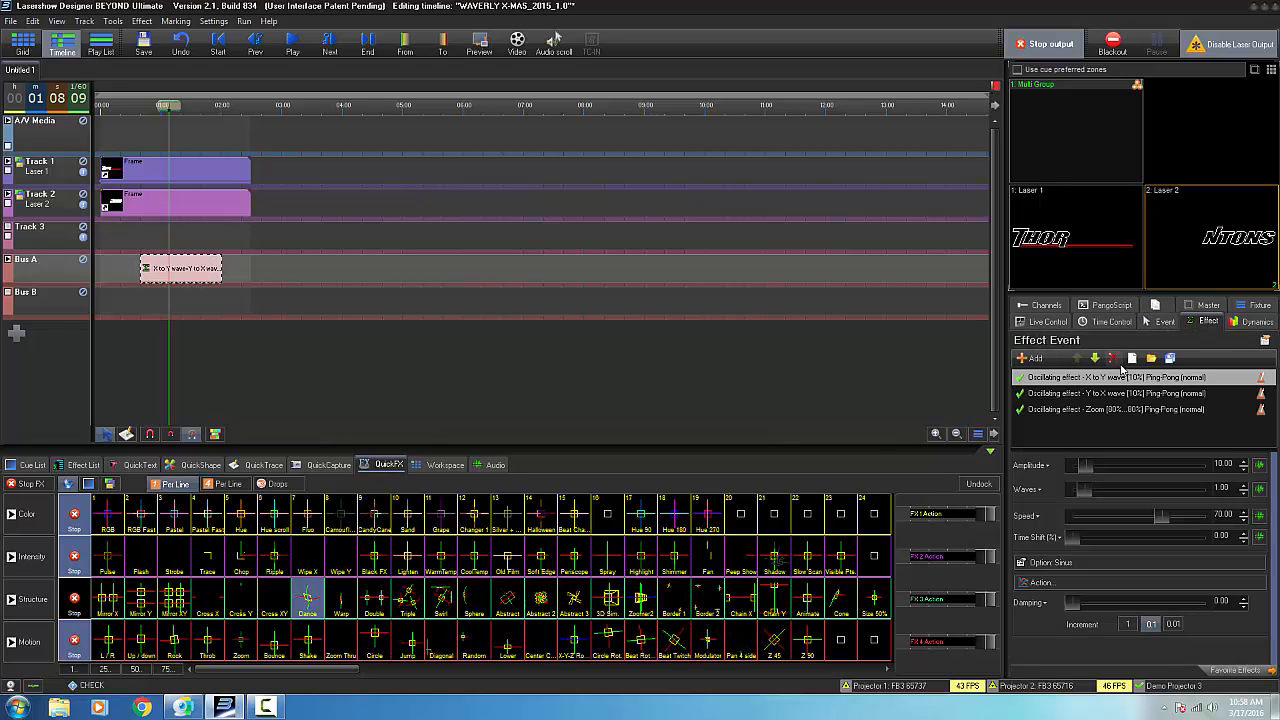
{"action": "left_click", "coordinate": [1112, 358]}
{"action": "left_click", "coordinate": [1112, 358]}
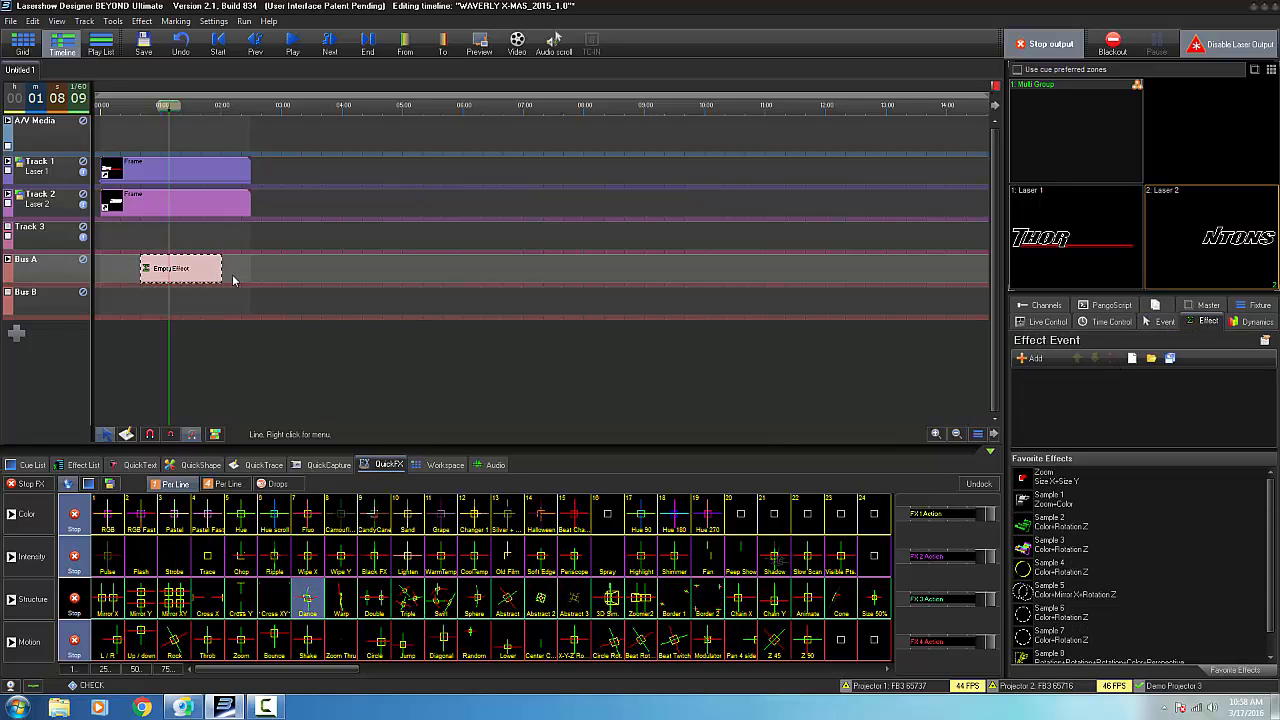
{"action": "left_click_drag", "start_coordinate": [173, 266], "coordinate": [133, 265]}
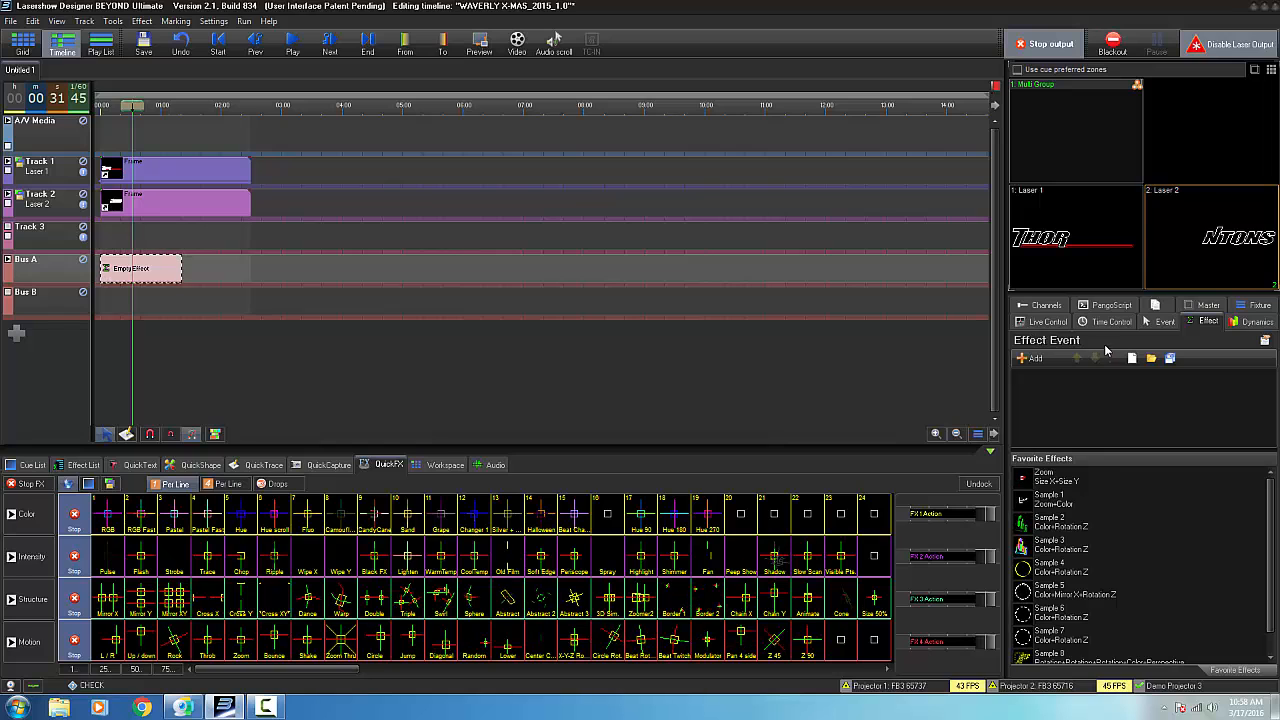
Step: Add a Size key effect to the Bus A event and extend the event's end to about 1:21
{"action": "left_click", "coordinate": [1047, 363]}
{"action": "mouse_move", "coordinate": [1062, 397]}
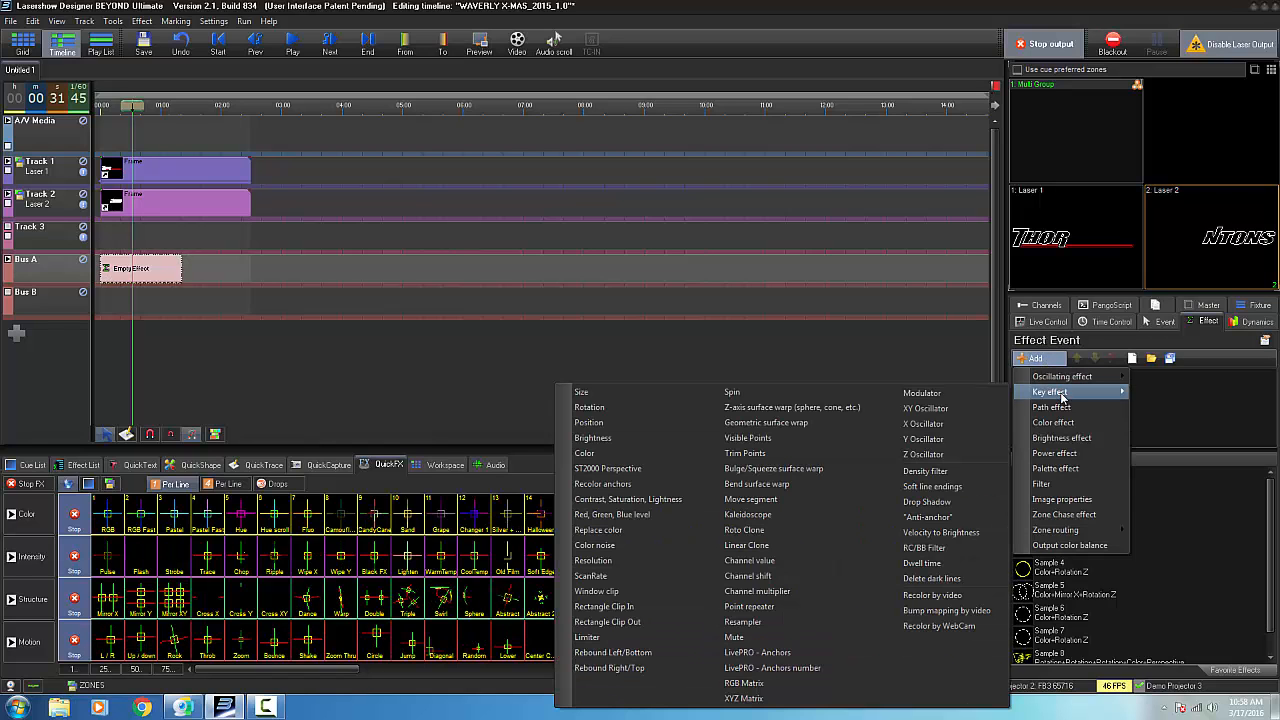
{"action": "left_click", "coordinate": [624, 390]}
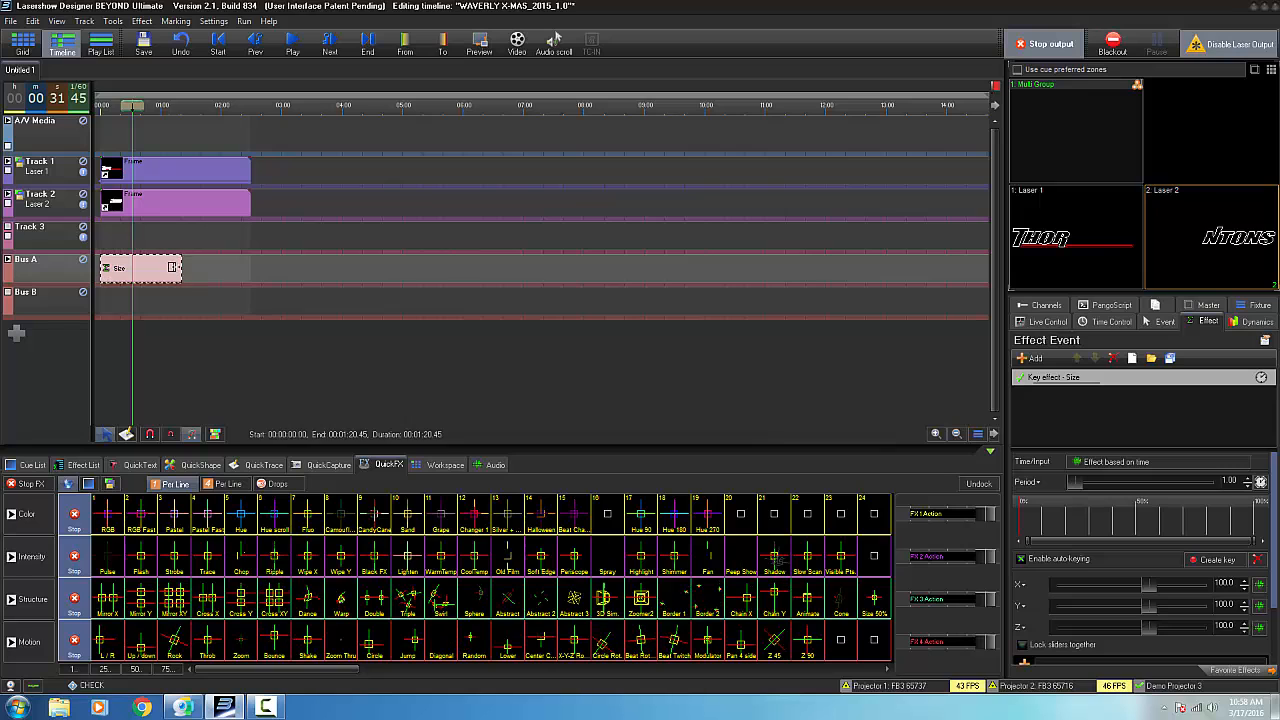
{"action": "mouse_move", "coordinate": [180, 268]}
{"action": "left_mouse_down"}
{"action": "mouse_move", "coordinate": [244, 270]}
{"action": "mouse_move", "coordinate": [182, 270]}
{"action": "left_mouse_up"}
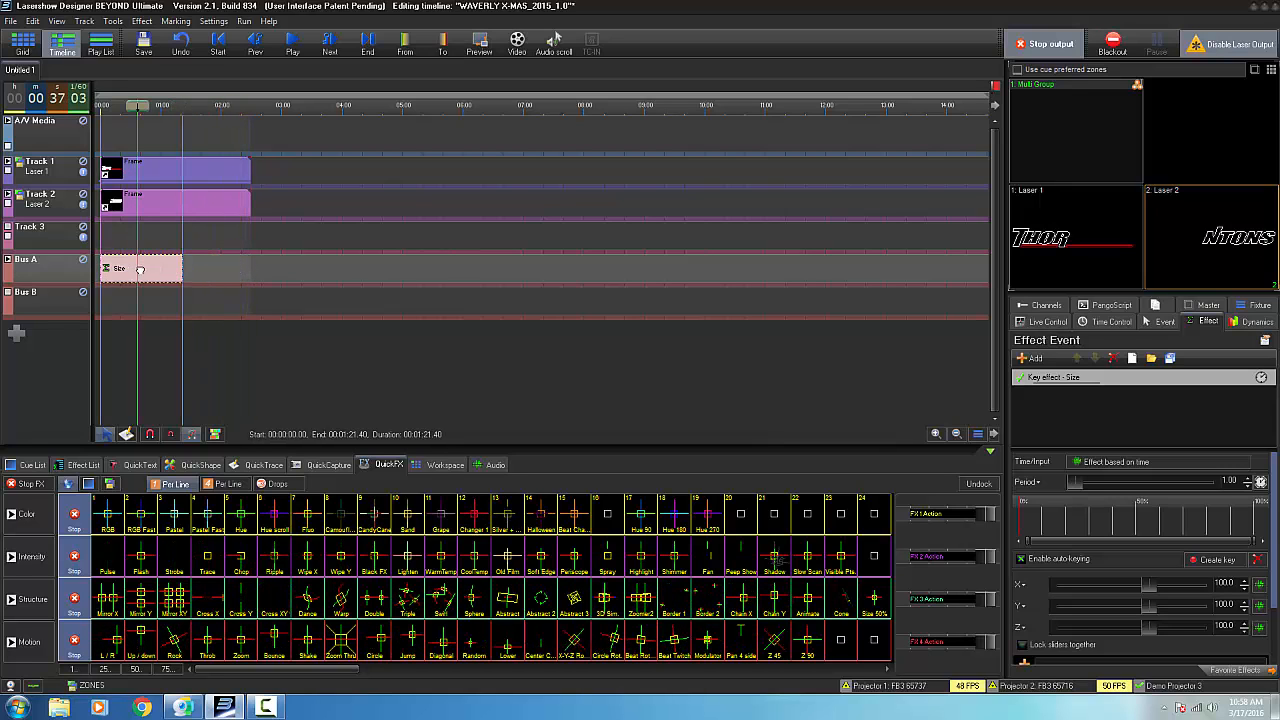
Step: Allow Track 1 to be controlled by Bus A and Bus B in its track properties
{"action": "right_click", "coordinate": [62, 175]}
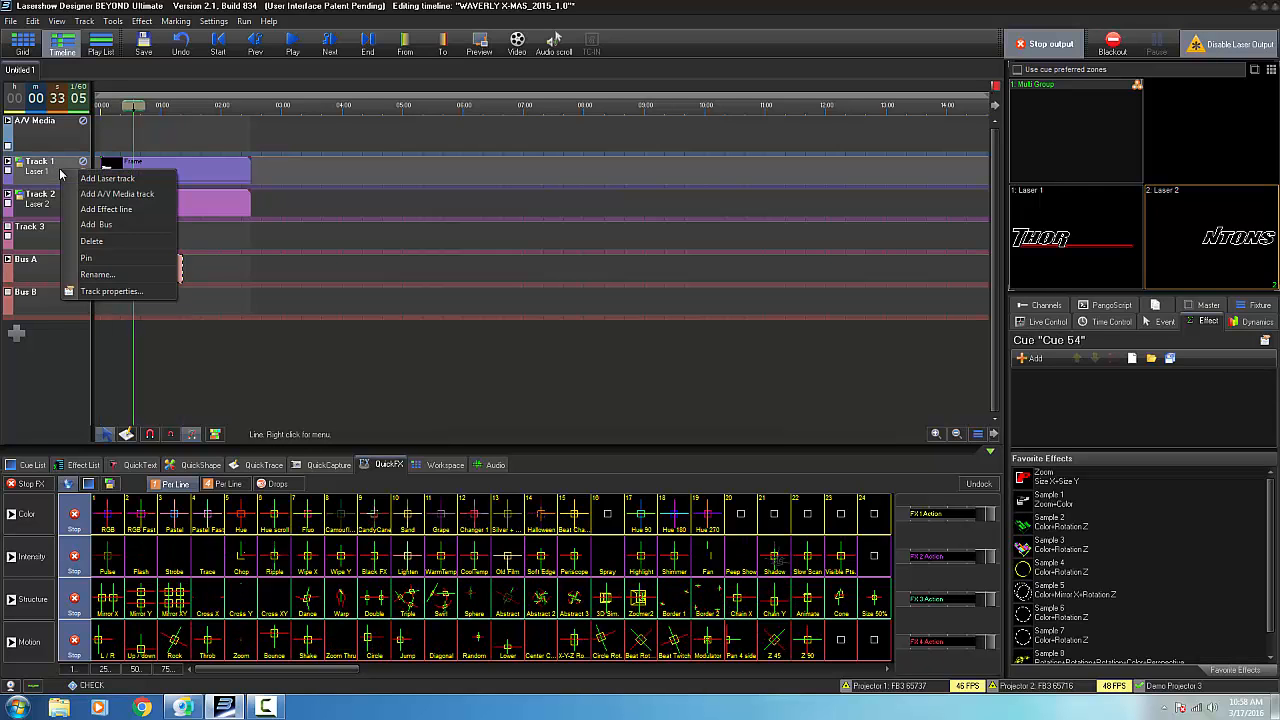
{"action": "left_click", "coordinate": [108, 291]}
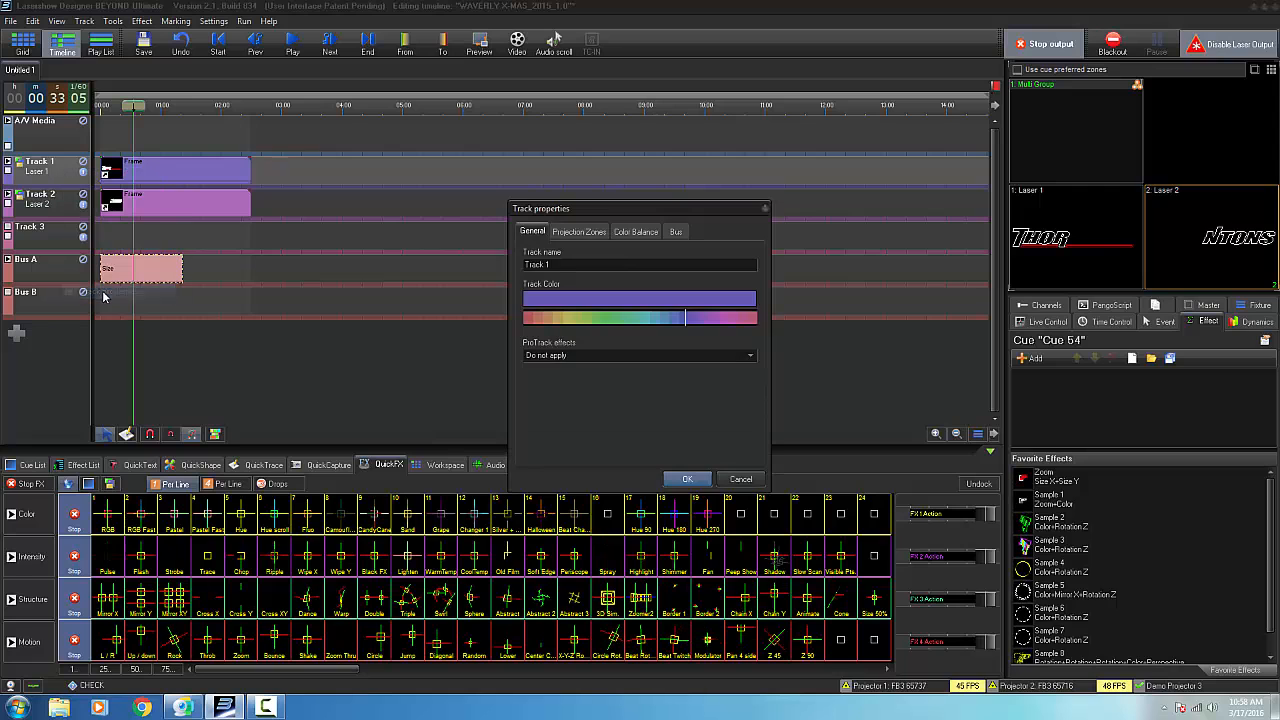
{"action": "left_click", "coordinate": [676, 232]}
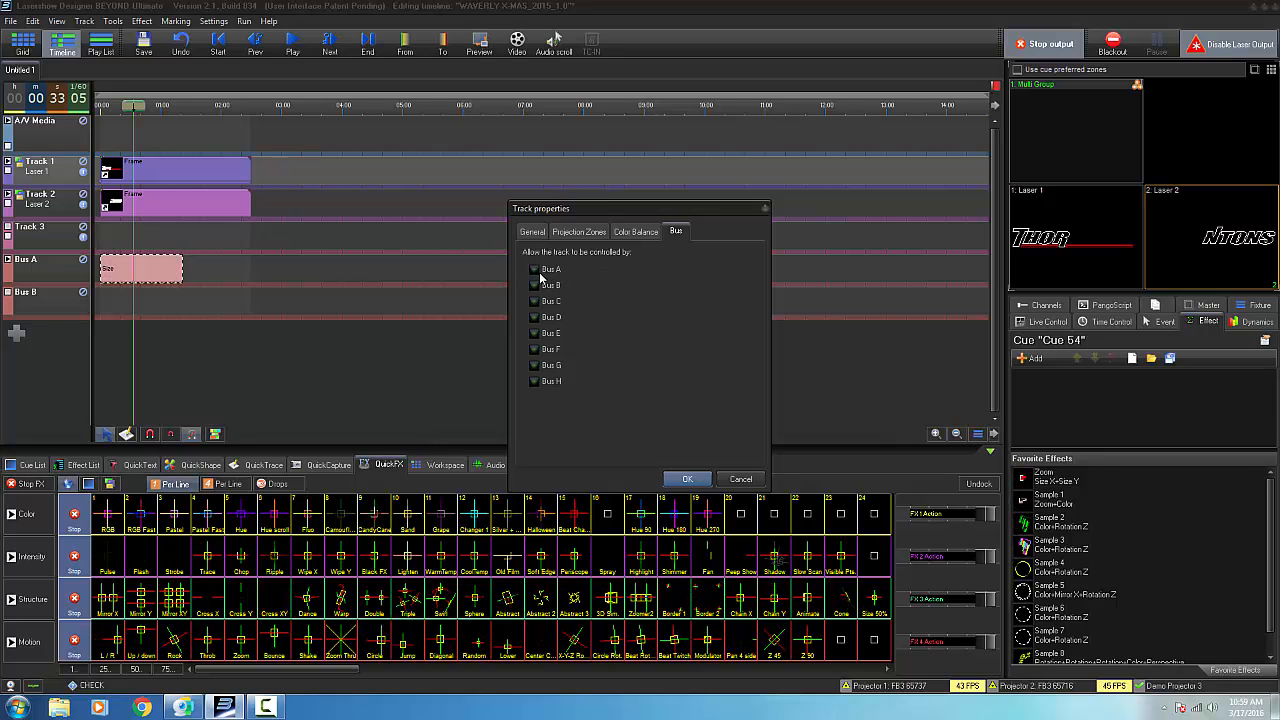
{"action": "left_click", "coordinate": [536, 270]}
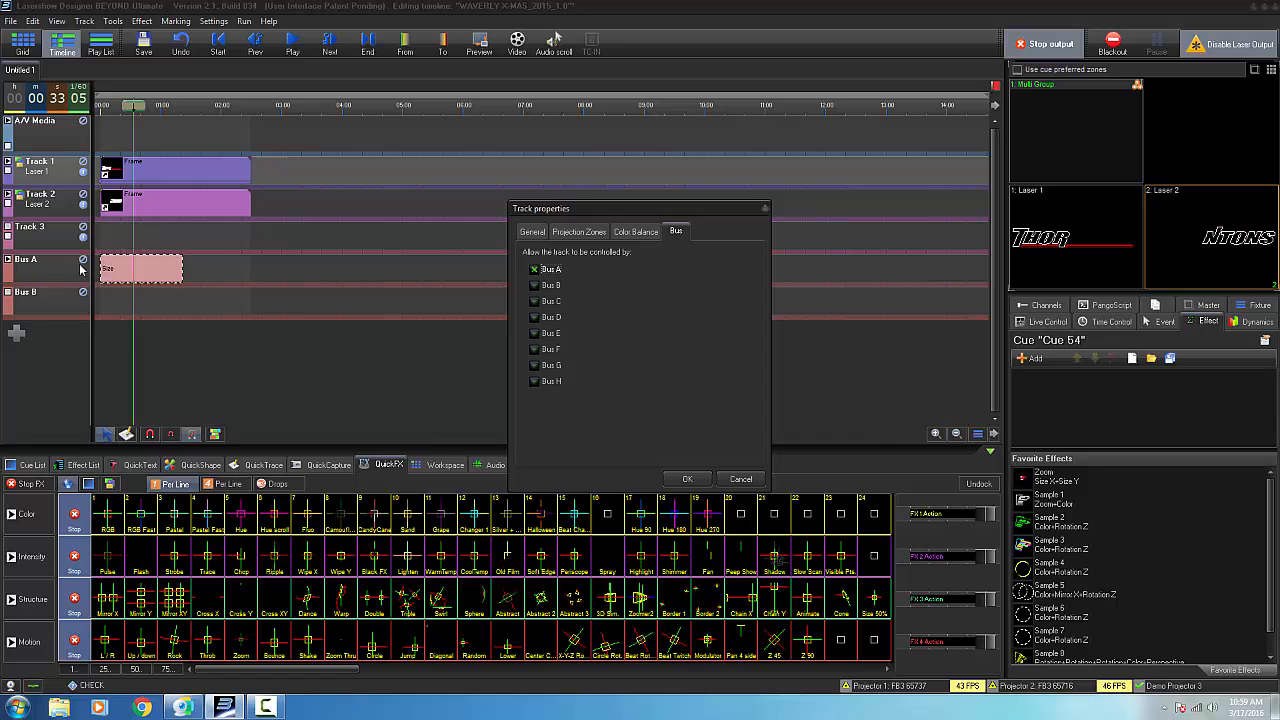
{"action": "left_click", "coordinate": [533, 285]}
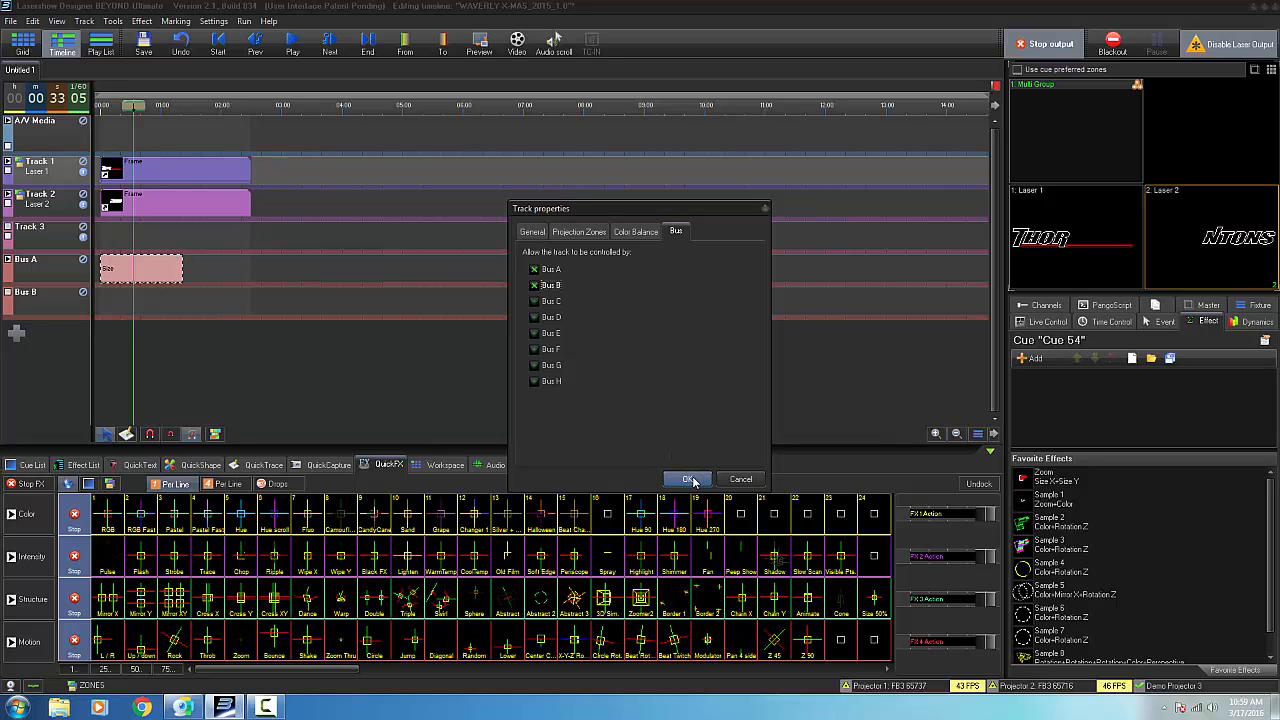
Step: Allow Track 2 to be controlled by Bus A and Bus B in its track properties
{"action": "right_click", "coordinate": [46, 204]}
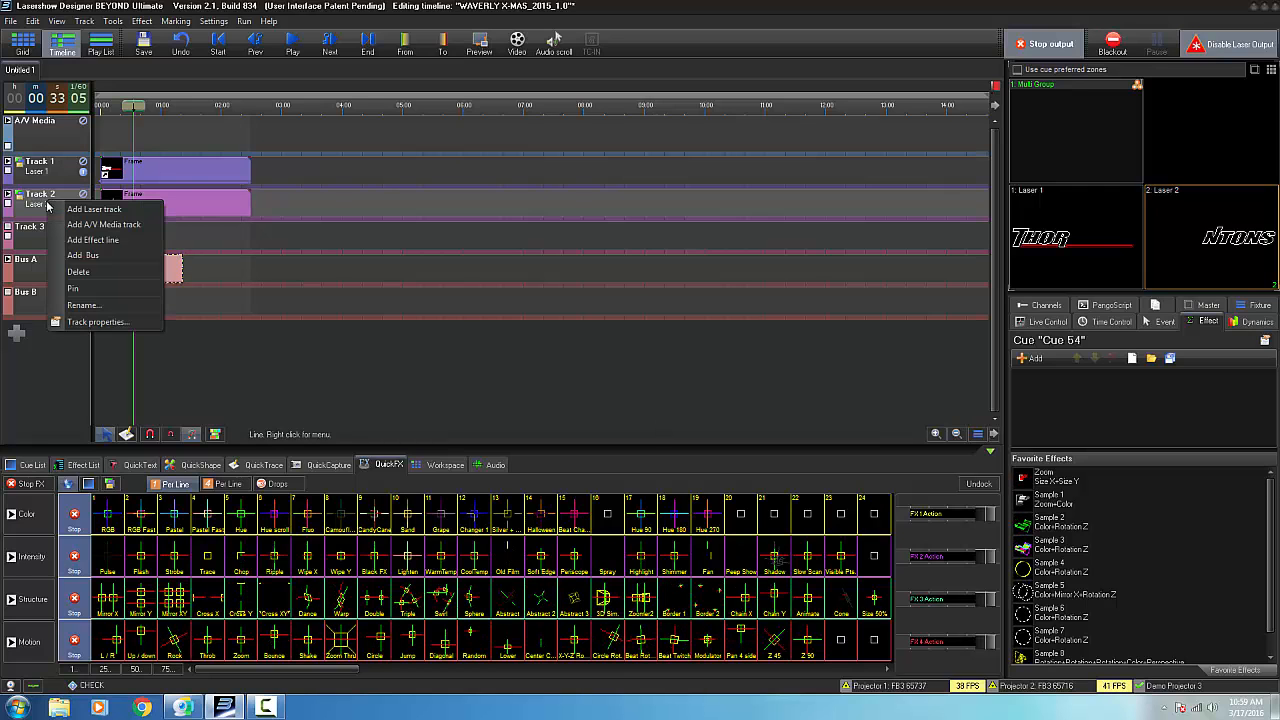
{"action": "left_click", "coordinate": [80, 321]}
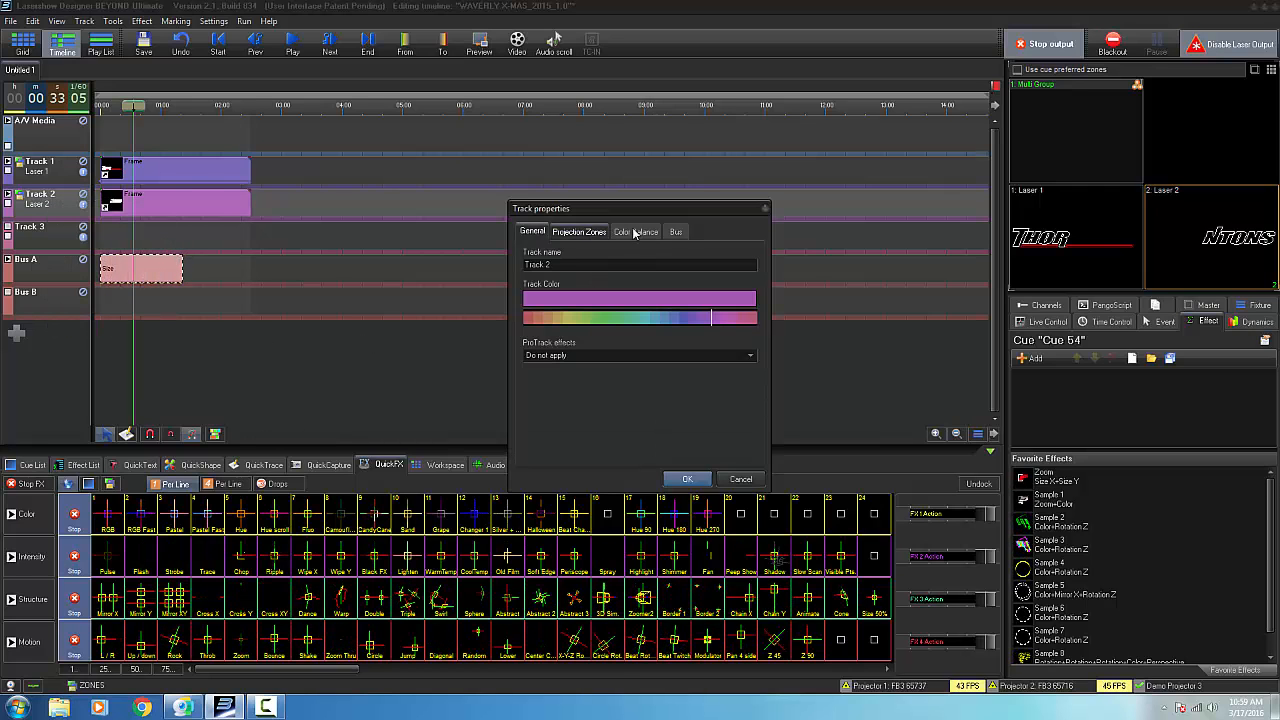
{"action": "left_click", "coordinate": [675, 232]}
{"action": "left_click", "coordinate": [534, 270]}
{"action": "left_click", "coordinate": [534, 285]}
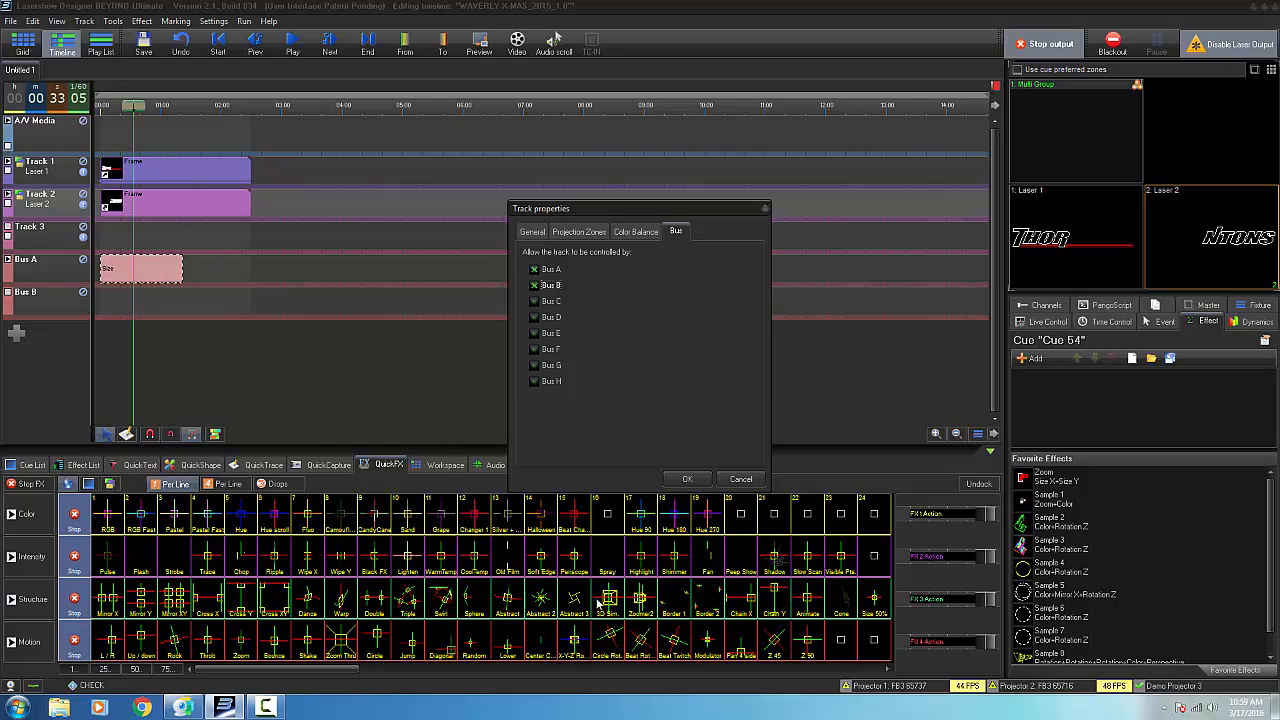
{"action": "left_click", "coordinate": [687, 479]}
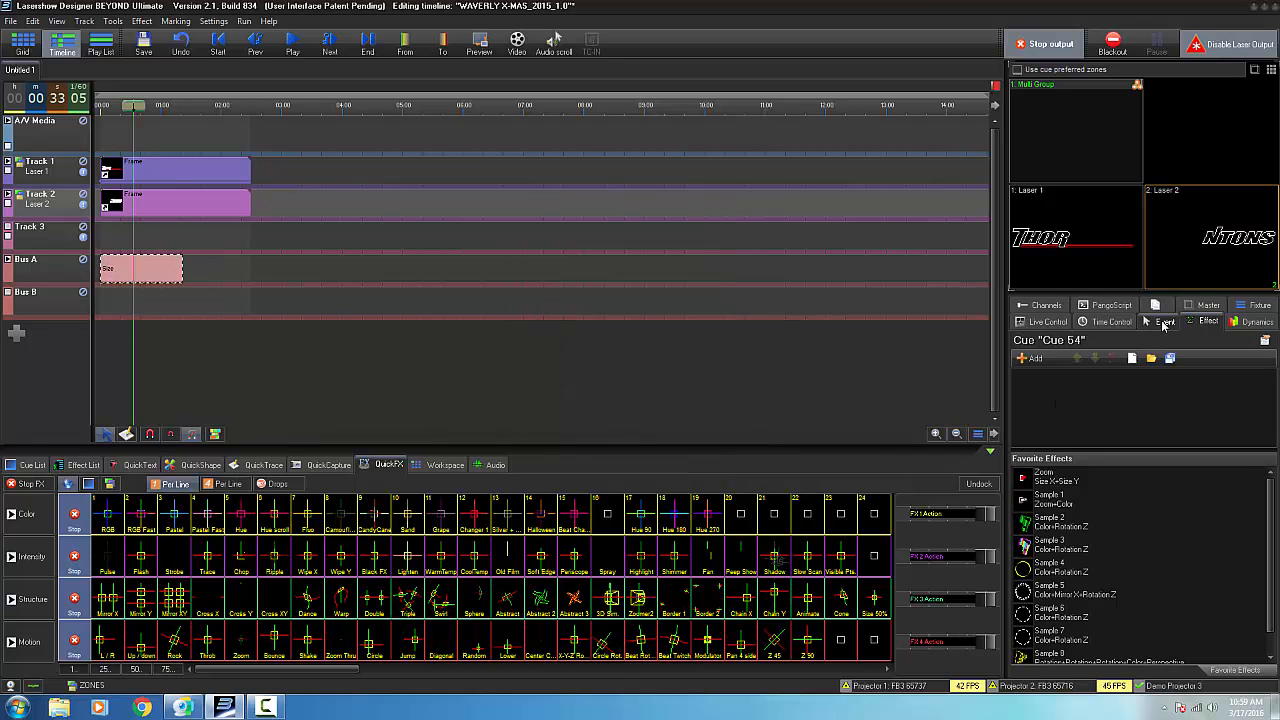
Step: Key the Bus A event's size at about 0:20 with X 80.7 and Y 166.8
{"action": "left_click", "coordinate": [155, 266]}
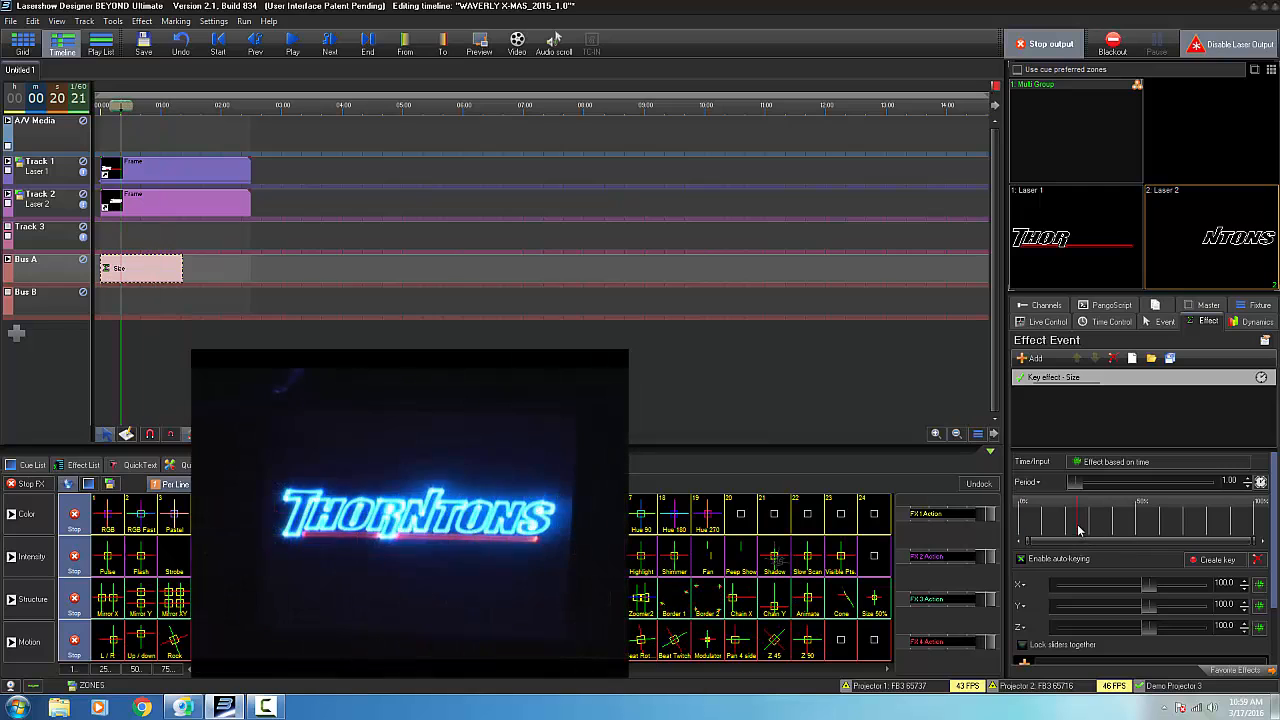
{"action": "mouse_move", "coordinate": [1153, 590]}
{"action": "left_mouse_down"}
{"action": "mouse_move", "coordinate": [1164, 590]}
{"action": "mouse_move", "coordinate": [1143, 590]}
{"action": "mouse_move", "coordinate": [1148, 608]}
{"action": "mouse_move", "coordinate": [1163, 606]}
{"action": "left_mouse_up"}
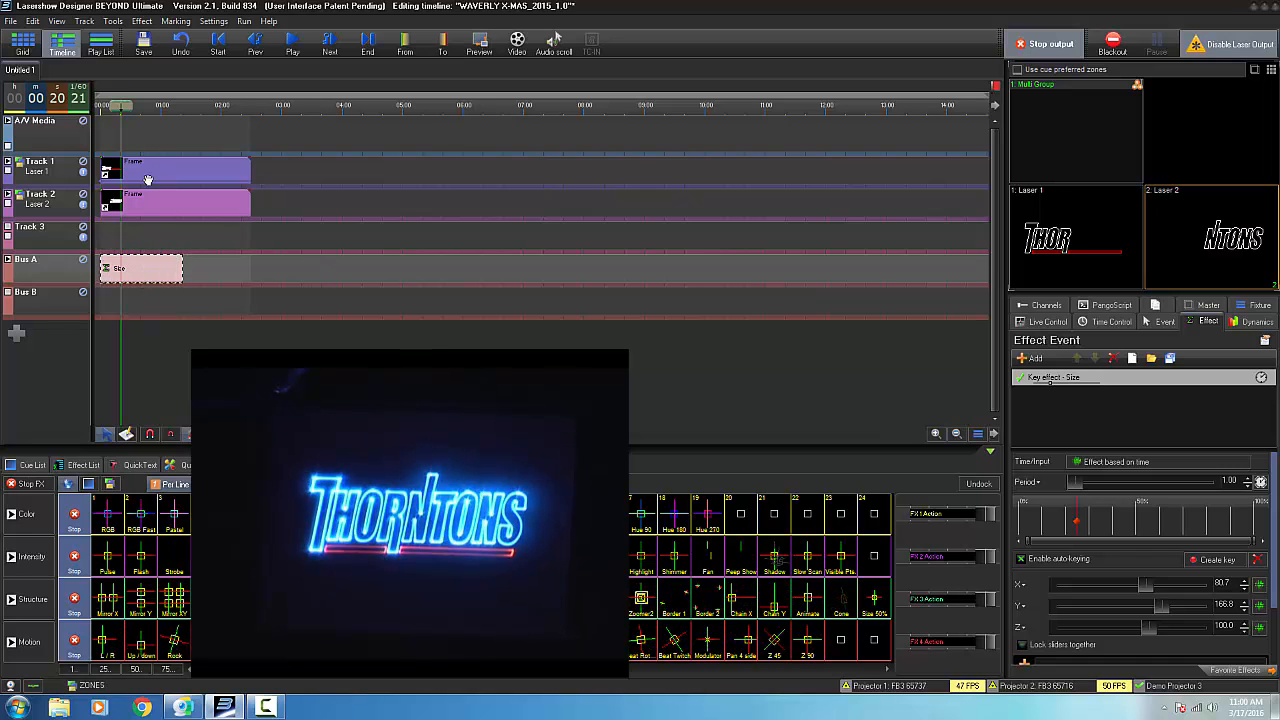
Step: Expand Track 1 and Track 2 to examine their own effect lanes, and collapse both tracks again
{"action": "left_click", "coordinate": [8, 162]}
{"action": "left_click", "coordinate": [8, 269]}
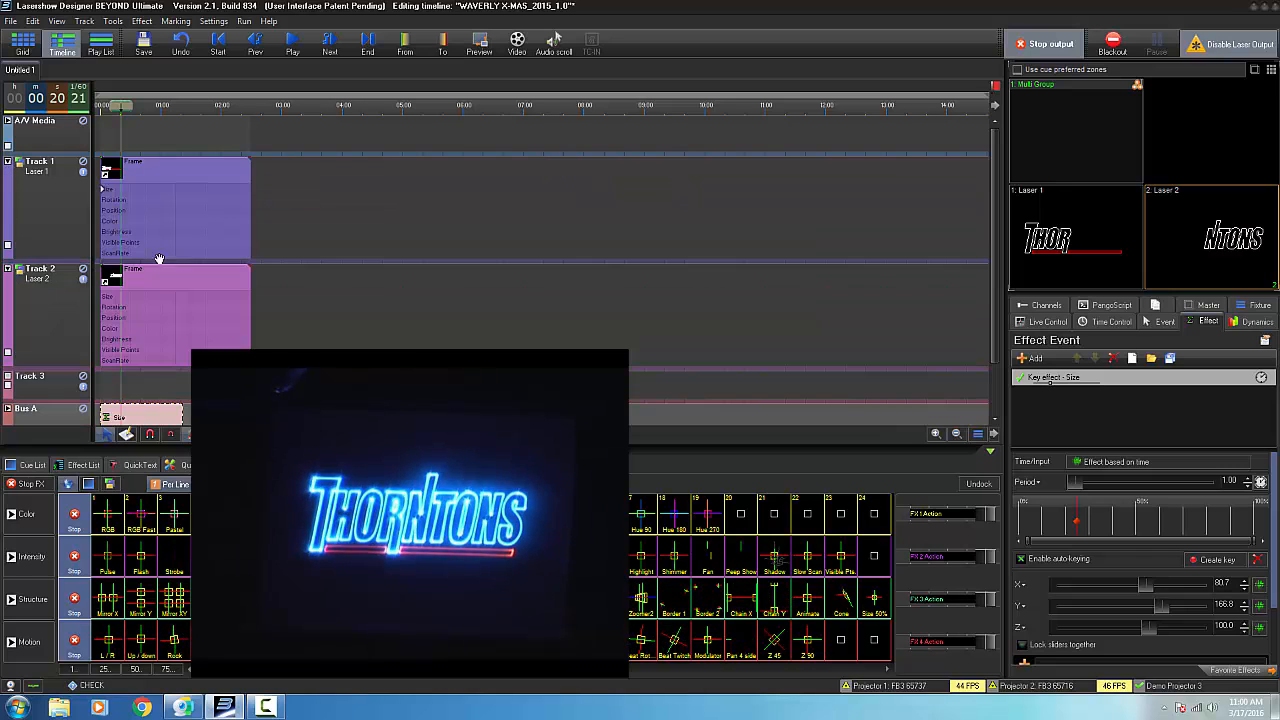
{"action": "left_click", "coordinate": [8, 162]}
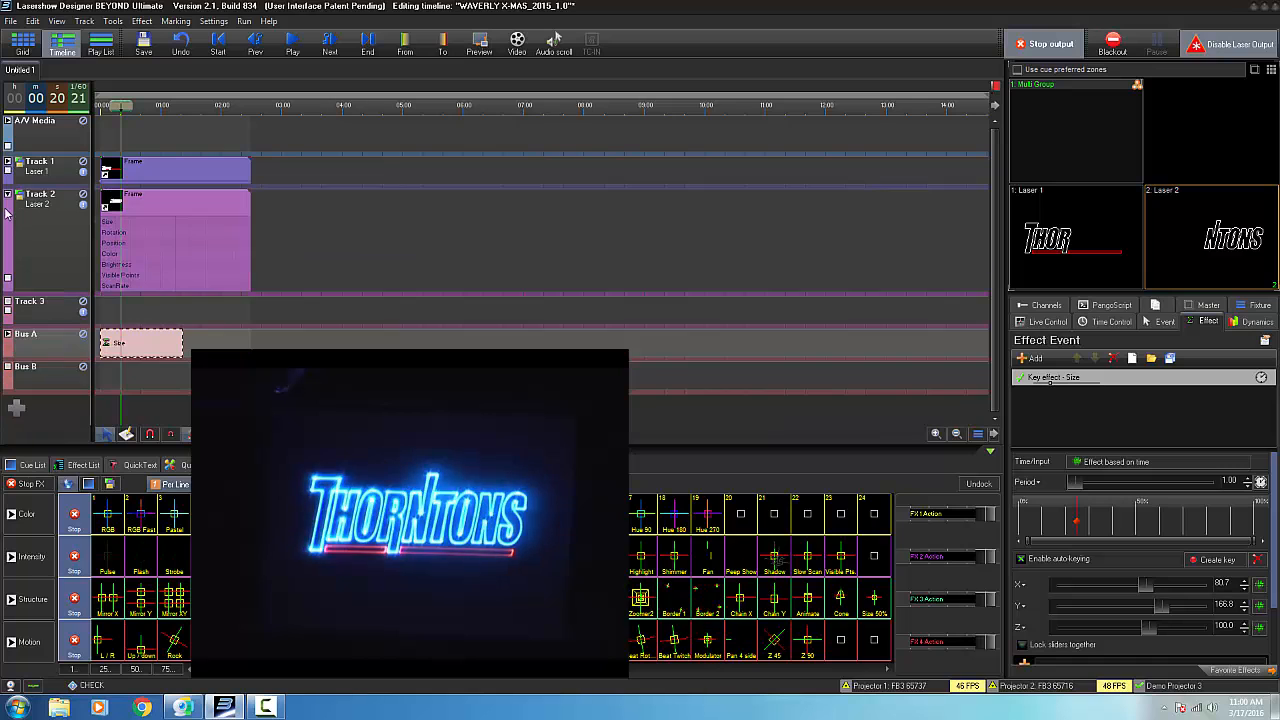
{"action": "left_click", "coordinate": [8, 195]}
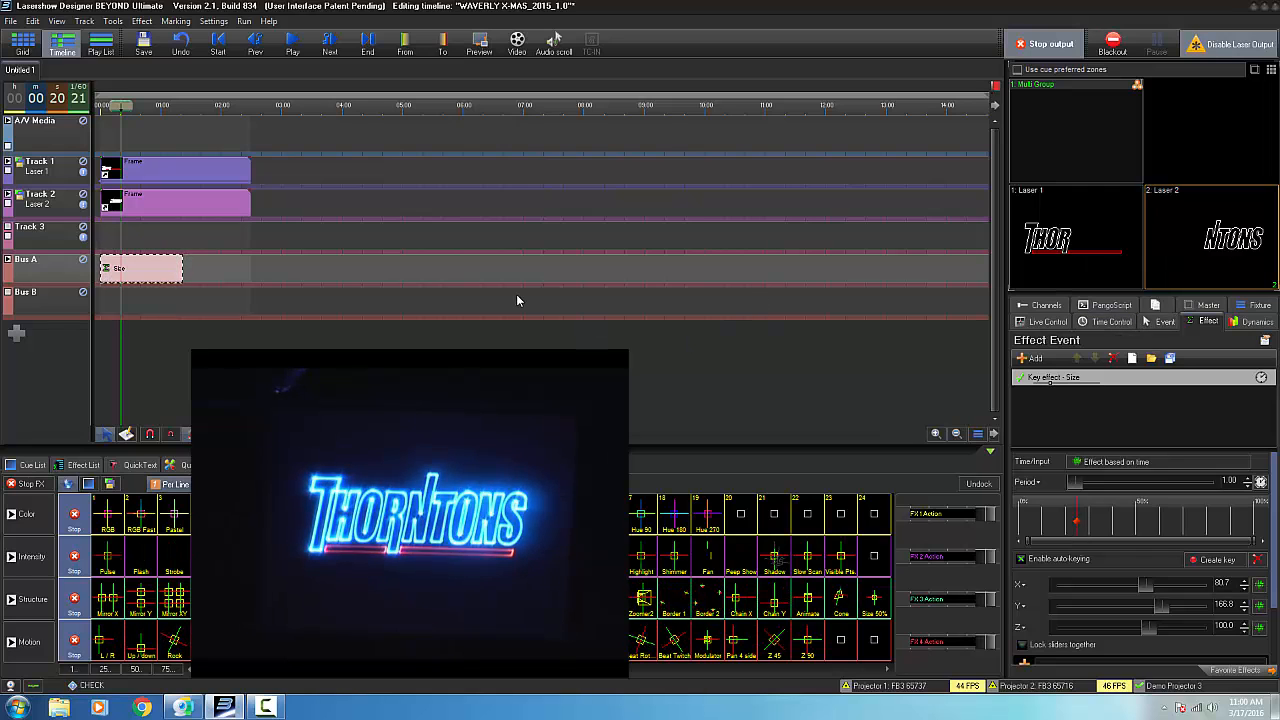
Step: Move the size key to the start of the Bus A event and preview the logo at about 0:25
{"action": "left_click_drag", "start_coordinate": [118, 106], "coordinate": [92, 105]}
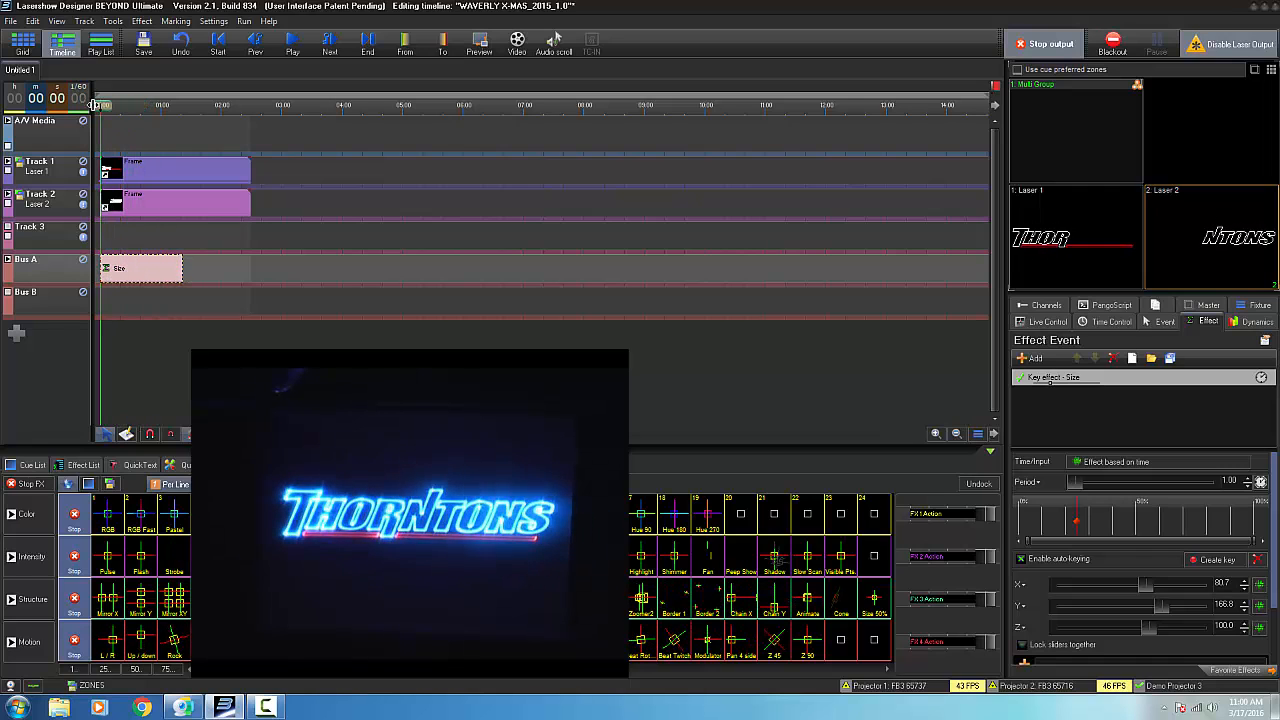
{"action": "left_click_drag", "start_coordinate": [1076, 522], "coordinate": [1010, 525]}
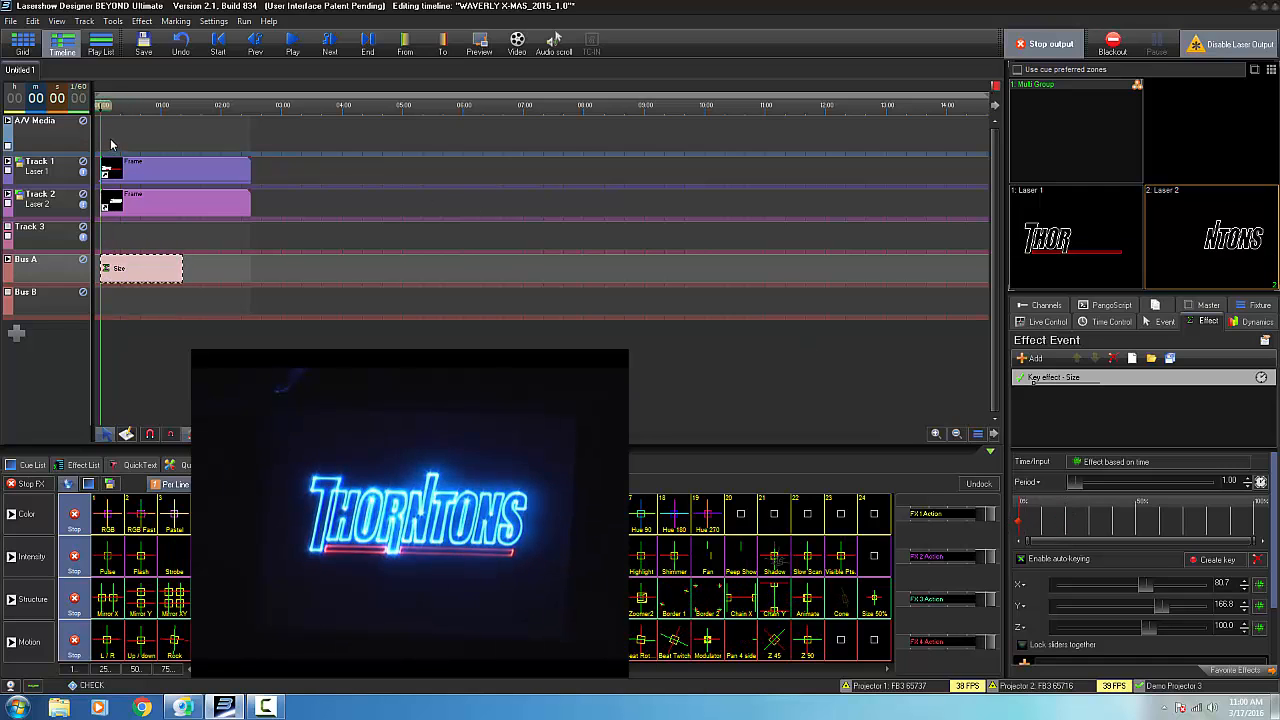
{"action": "left_click_drag", "start_coordinate": [103, 105], "coordinate": [126, 106]}
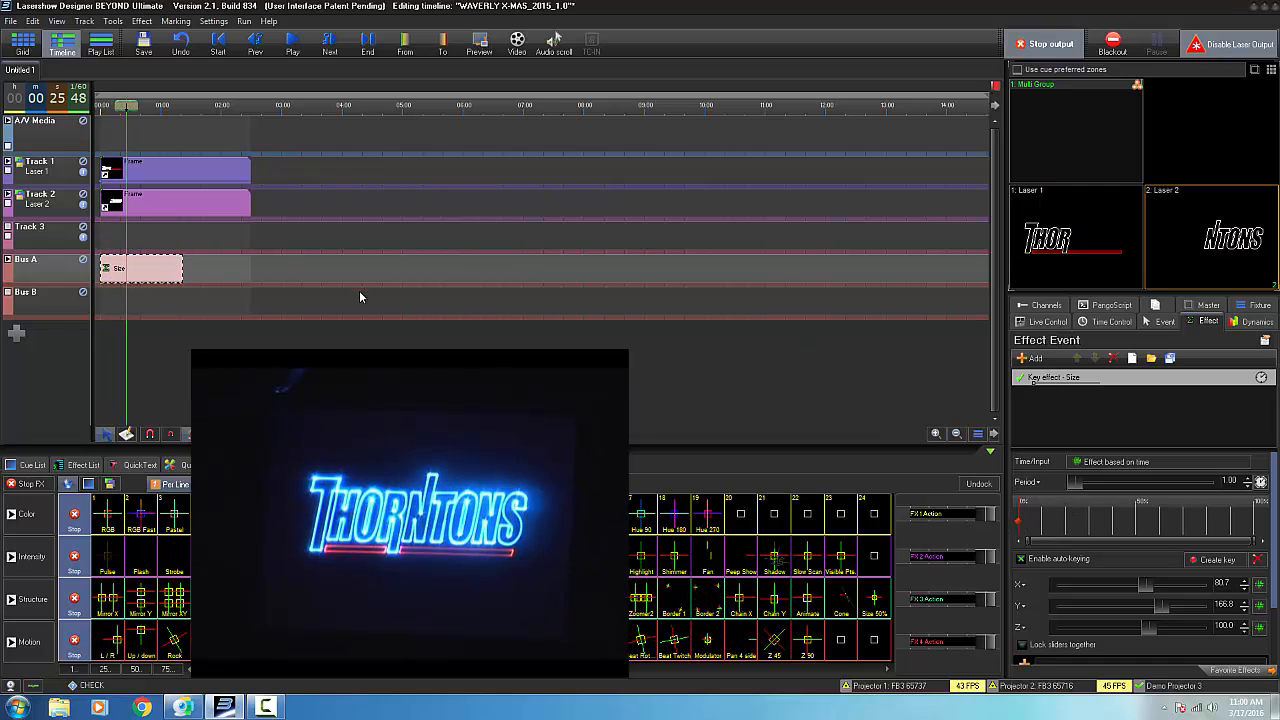